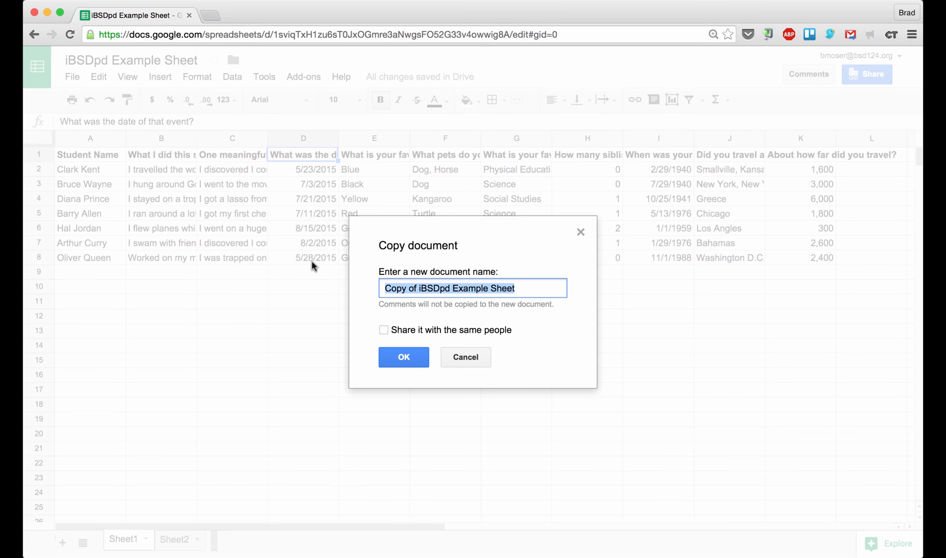
Replace the 'Copy of' prefix with the owner's surname and create the copy of iBSDpd Example Sheet
{"action": "key", "text": "super+Left"}
{"action": "key", "text": "alt+shift+Right"}
{"action": "key", "text": "alt+shift+Right"}
{"action": "type", "text": "Mo"}
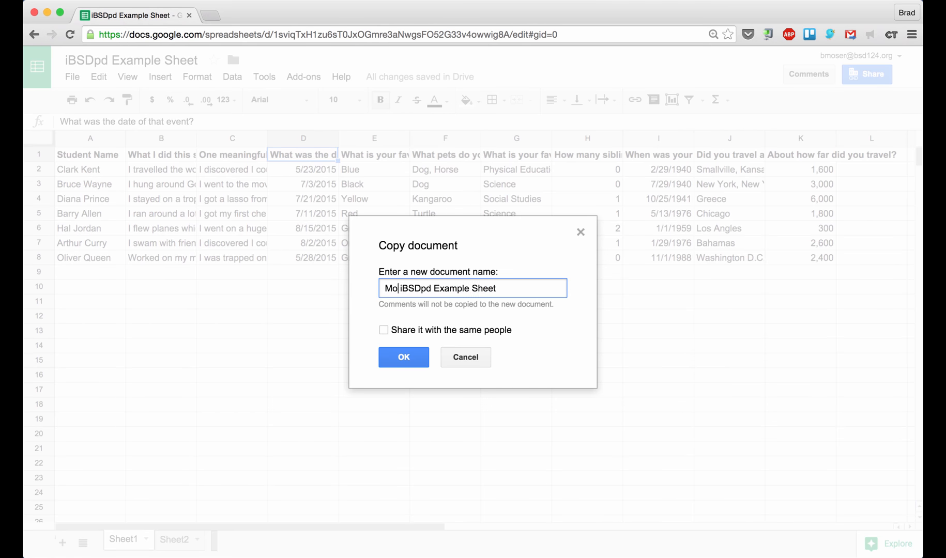
{"action": "type", "text": "ser"}
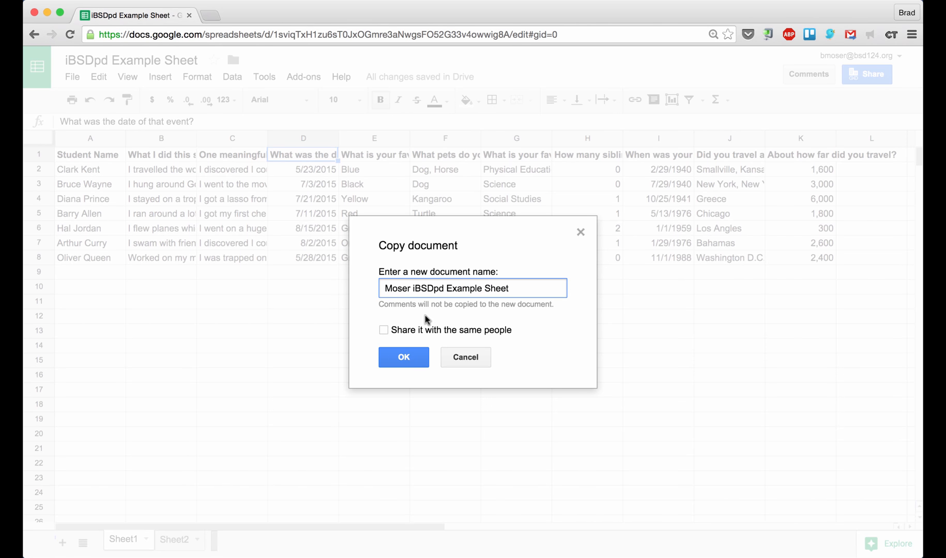
{"action": "left_click", "coordinate": [406, 357]}
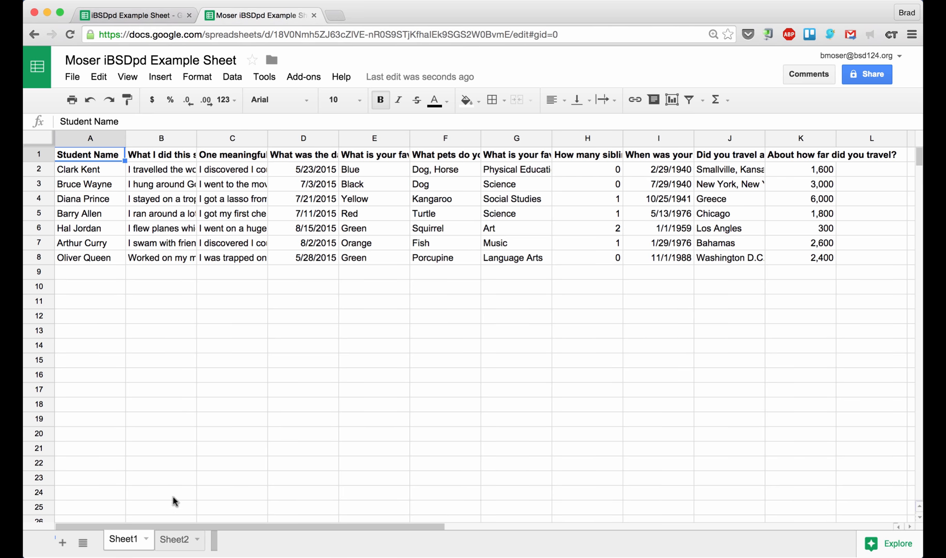
{"action": "left_click", "coordinate": [173, 545]}
{"action": "left_click", "coordinate": [250, 245]}
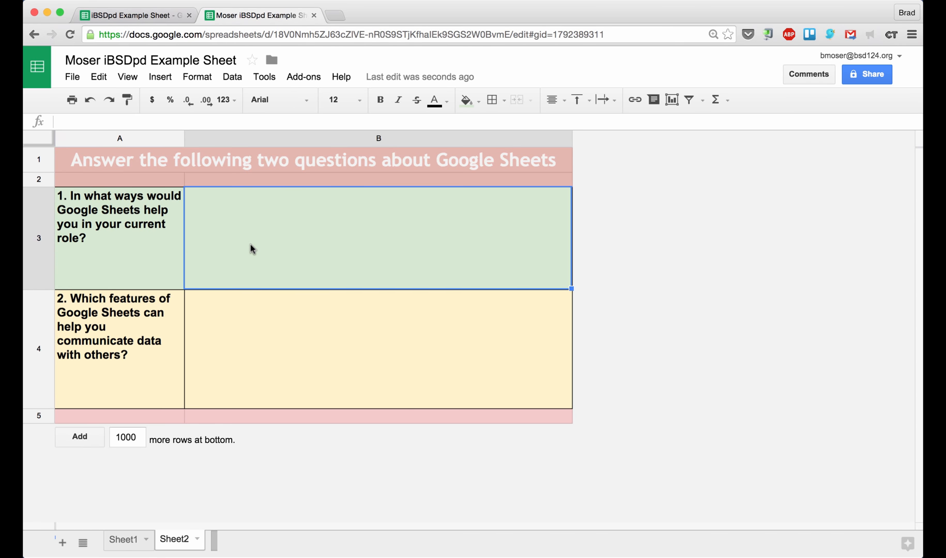
{"action": "left_click", "coordinate": [267, 328]}
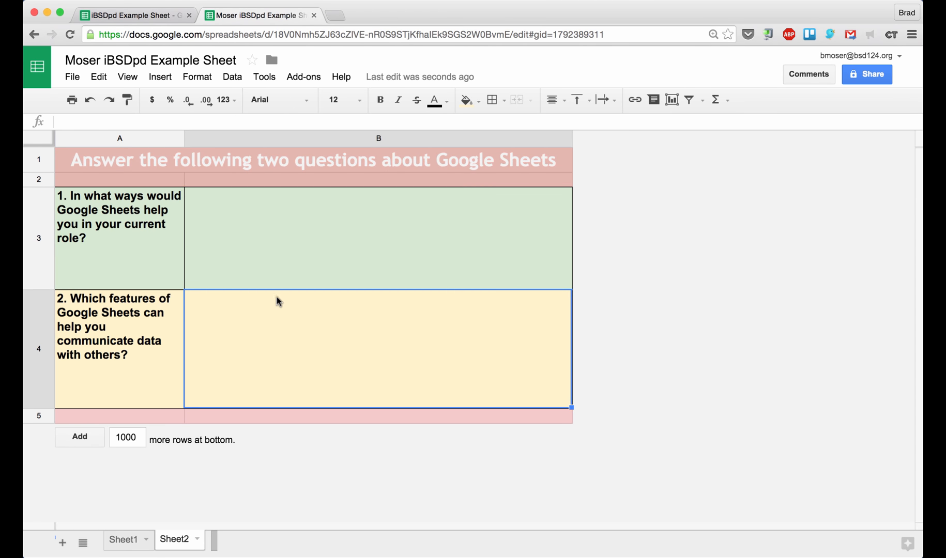
{"action": "left_click", "coordinate": [292, 242]}
{"action": "left_click", "coordinate": [344, 325]}
{"action": "left_click", "coordinate": [360, 236]}
{"action": "left_click", "coordinate": [353, 358]}
{"action": "left_click", "coordinate": [124, 541]}
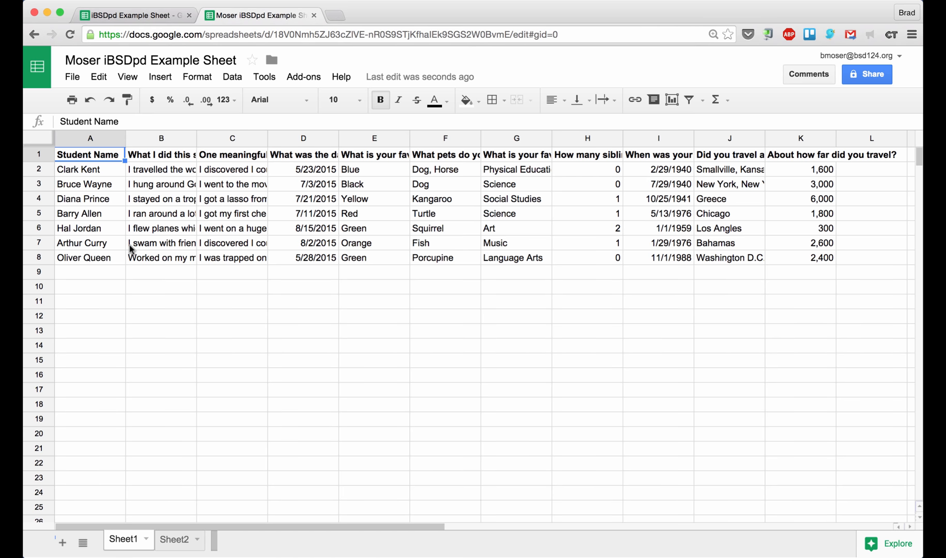
Select the Student Name header cell A1 and bring up the View > Freeze options
{"action": "key", "text": "Down"}
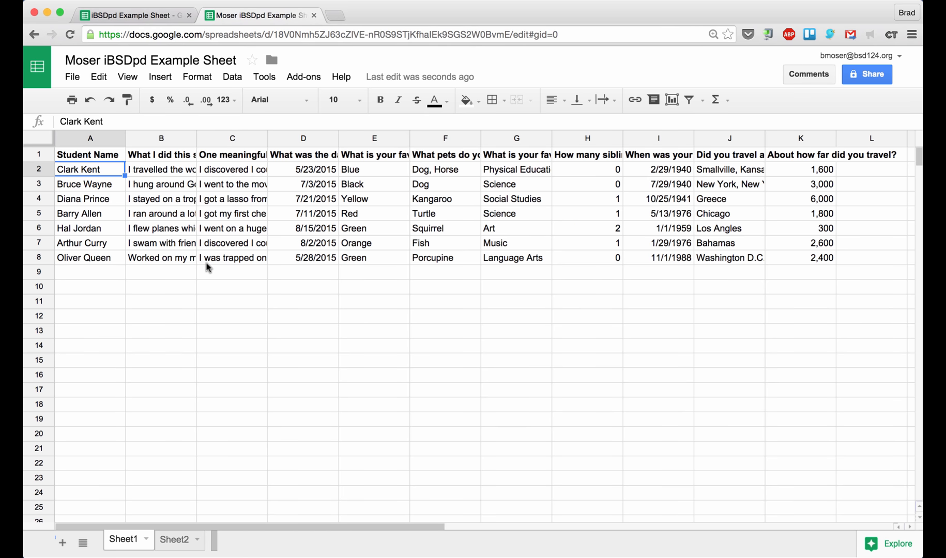
{"action": "left_click", "coordinate": [104, 197]}
{"action": "scroll", "coordinate": [96, 184], "scroll_direction": "down", "scroll_amount": 2}
{"action": "scroll", "coordinate": [97, 183], "scroll_direction": "up", "scroll_amount": 2}
{"action": "scroll", "coordinate": [96, 184], "scroll_direction": "down", "scroll_amount": 1}
{"action": "scroll", "coordinate": [96, 184], "scroll_direction": "up", "scroll_amount": 1}
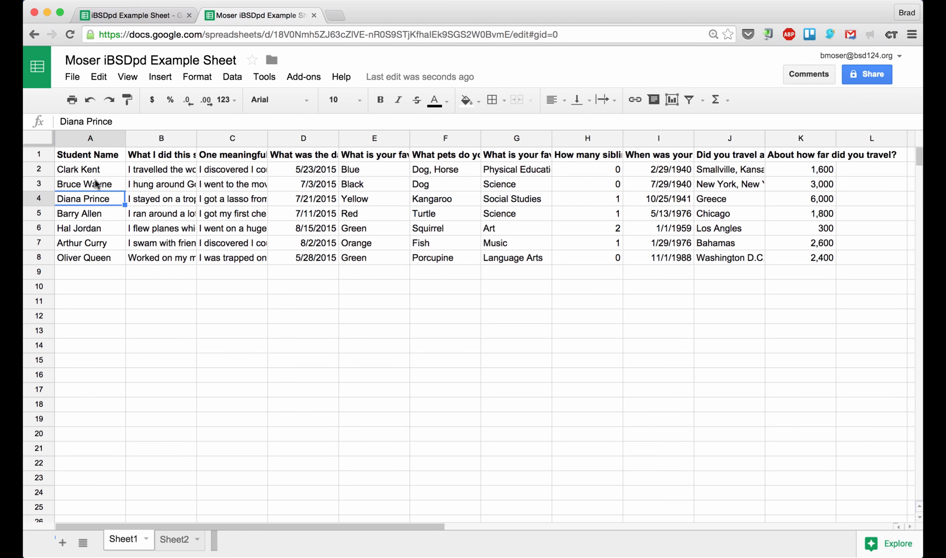
{"action": "left_click", "coordinate": [72, 156]}
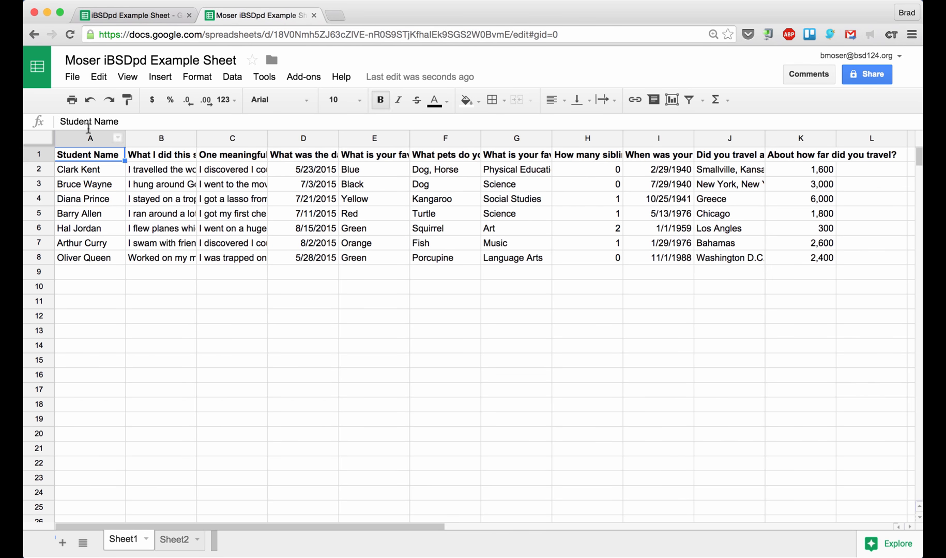
{"action": "left_click", "coordinate": [127, 77]}
Freeze 1 row so the header stays fixed, scrolling to confirm
{"action": "mouse_move", "coordinate": [183, 104]}
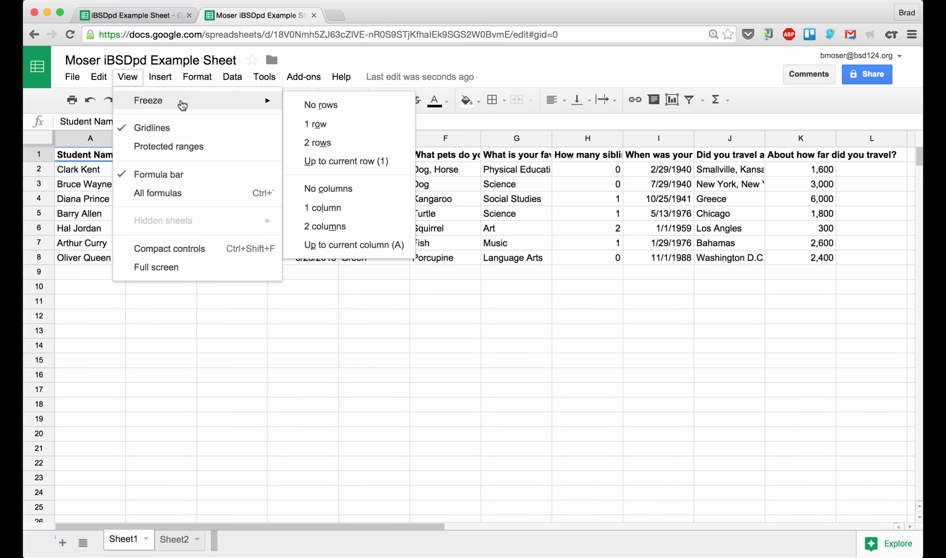
{"action": "left_click", "coordinate": [315, 125]}
{"action": "scroll", "coordinate": [161, 241], "scroll_direction": "down", "scroll_amount": 5}
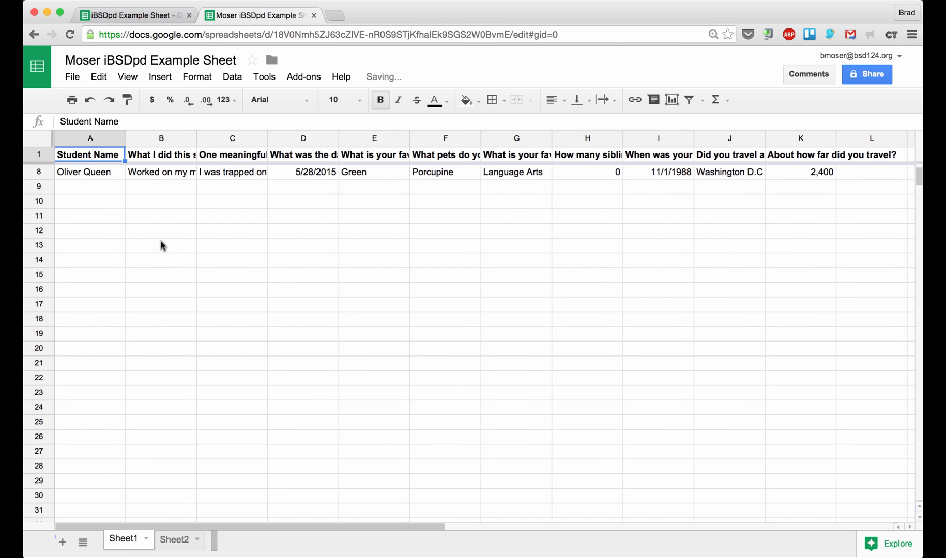
{"action": "scroll", "coordinate": [162, 241], "scroll_direction": "up", "scroll_amount": 2}
{"action": "scroll", "coordinate": [161, 241], "scroll_direction": "down", "scroll_amount": 2}
{"action": "scroll", "coordinate": [161, 241], "scroll_direction": "up", "scroll_amount": 5}
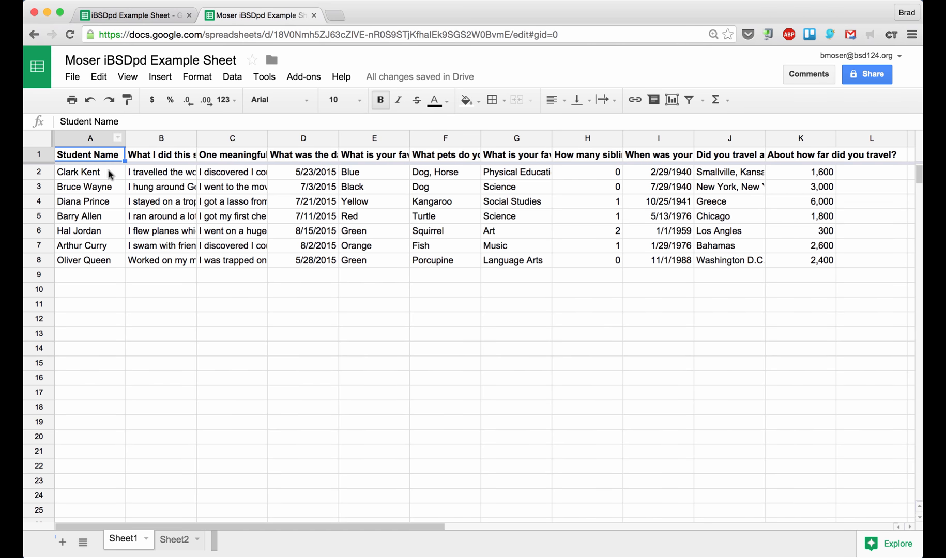
Freeze 1 column so Student Name stays visible while scrolling sideways
{"action": "left_click", "coordinate": [123, 82]}
{"action": "mouse_move", "coordinate": [181, 106]}
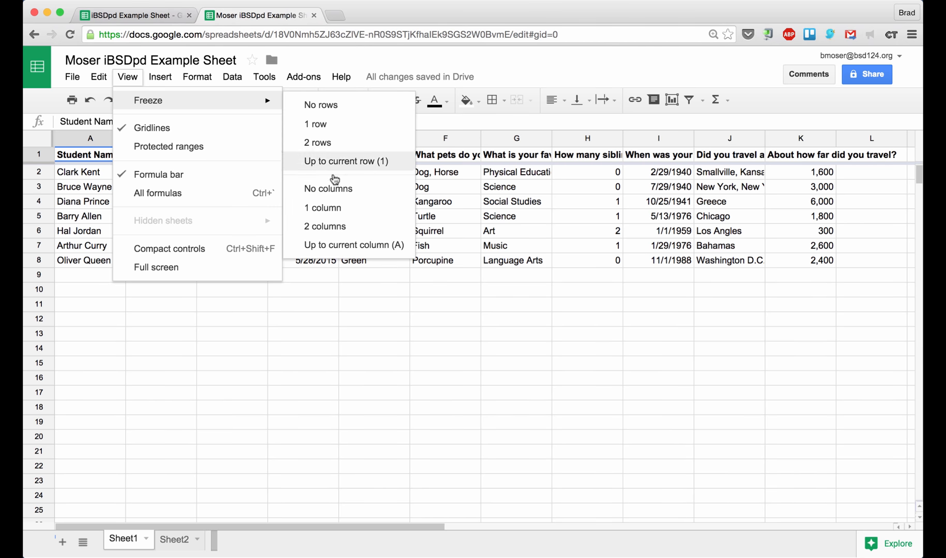
{"action": "left_click", "coordinate": [344, 213]}
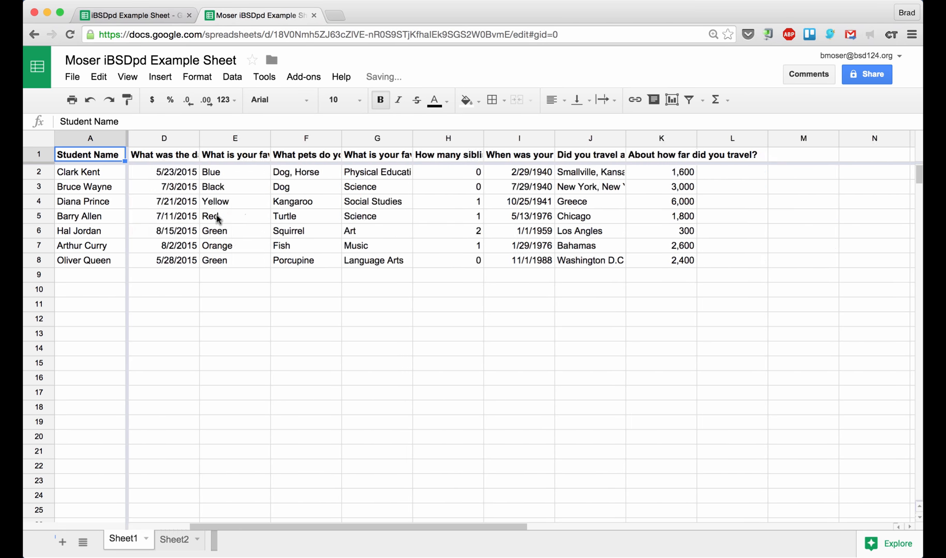
{"action": "scroll", "coordinate": [216, 219], "scroll_direction": "right", "scroll_amount": 3}
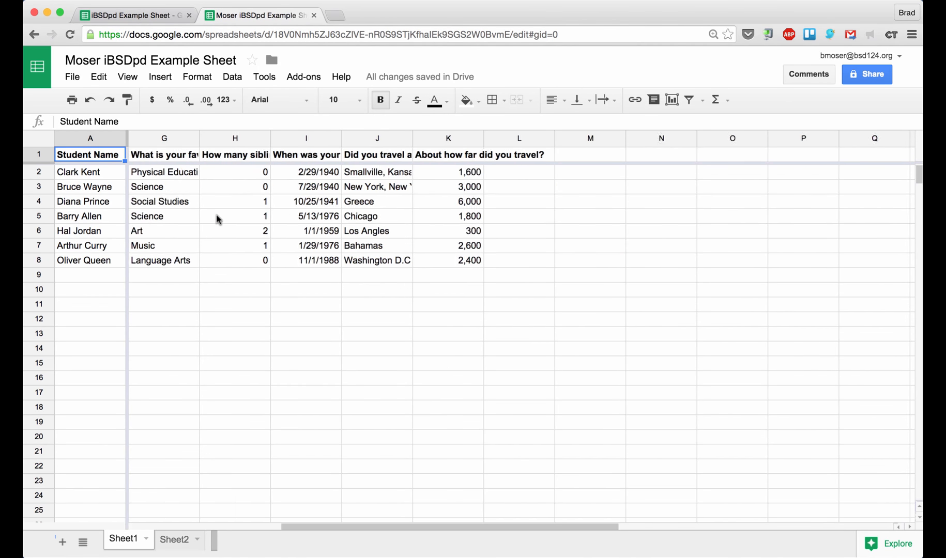
{"action": "scroll", "coordinate": [217, 219], "scroll_direction": "left", "scroll_amount": 5}
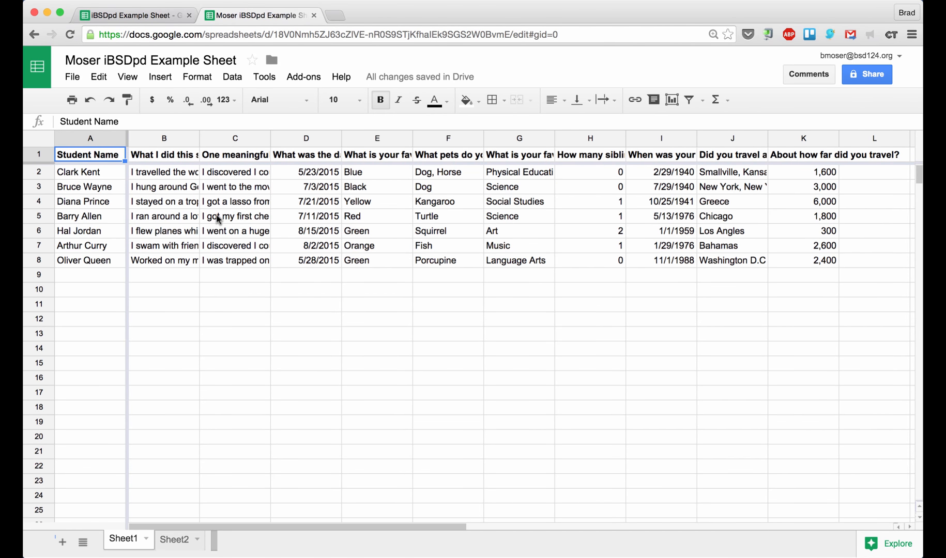
{"action": "scroll", "coordinate": [217, 219], "scroll_direction": "right", "scroll_amount": 3}
{"action": "scroll", "coordinate": [217, 219], "scroll_direction": "left", "scroll_amount": 3}
{"action": "scroll", "coordinate": [217, 219], "scroll_direction": "right", "scroll_amount": 3}
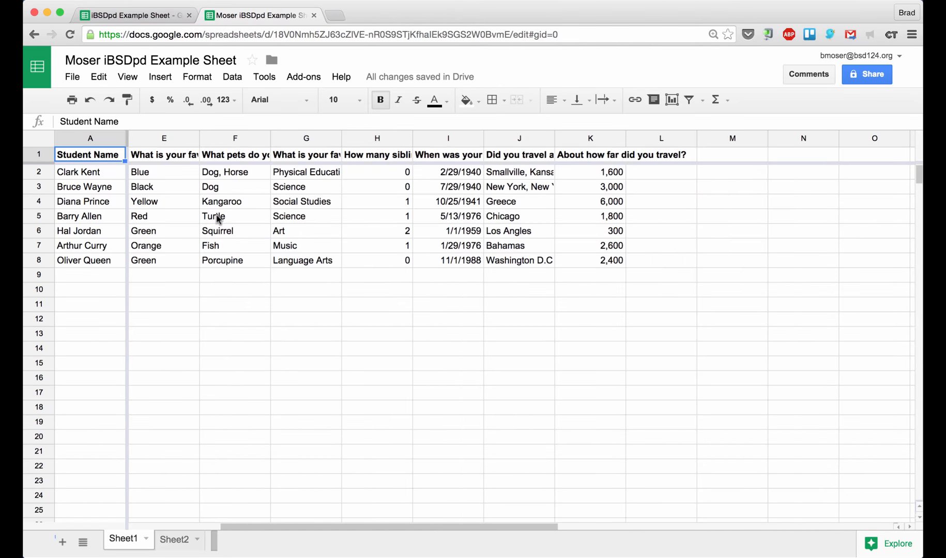
{"action": "scroll", "coordinate": [217, 220], "scroll_direction": "left", "scroll_amount": 3}
{"action": "scroll", "coordinate": [236, 206], "scroll_direction": "right", "scroll_amount": 9}
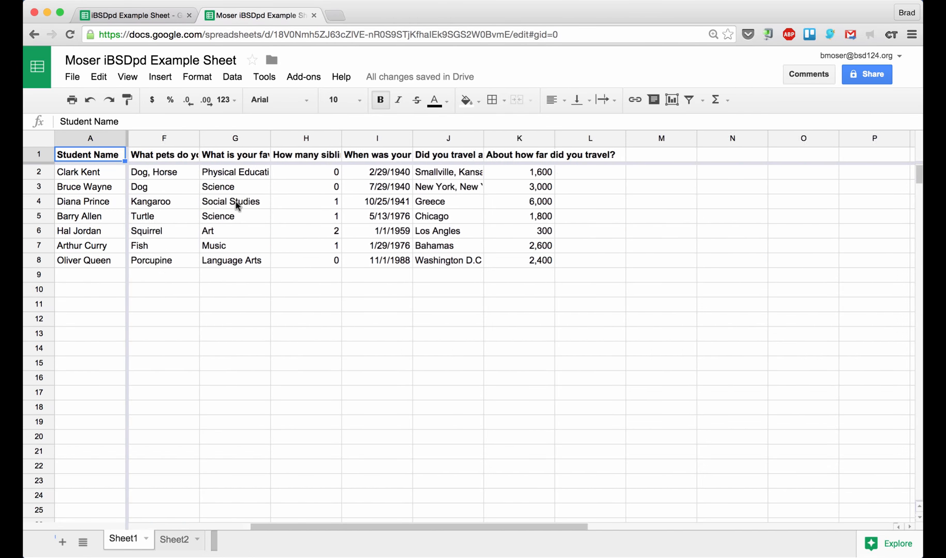
{"action": "scroll", "coordinate": [236, 205], "scroll_direction": "left", "scroll_amount": 9}
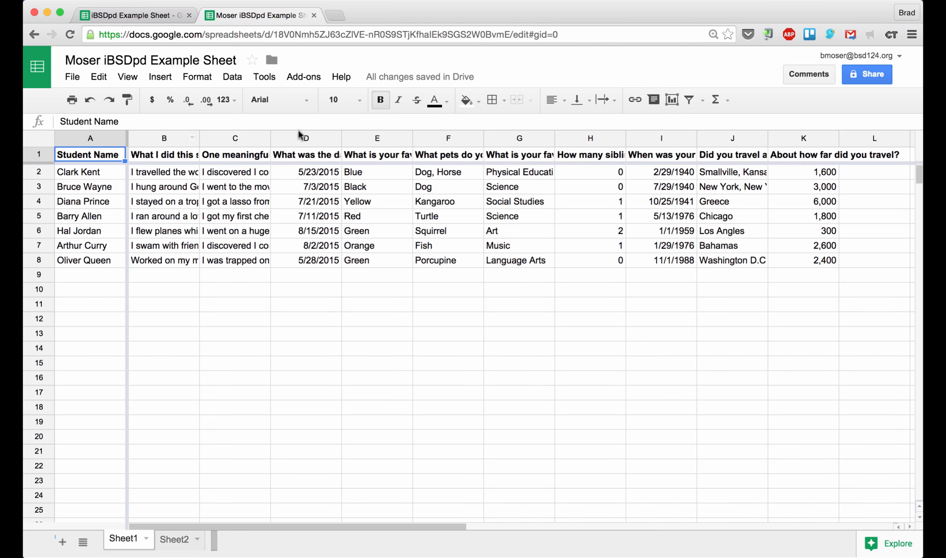
Set text wrapping to Wrap for the whole What I did this summer column B
{"action": "left_click", "coordinate": [187, 185]}
{"action": "left_click", "coordinate": [166, 139]}
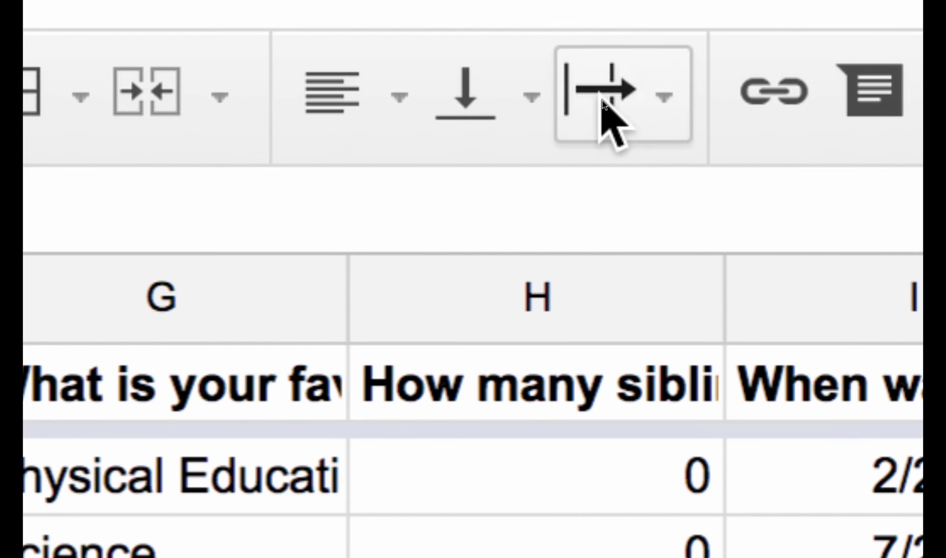
{"action": "left_click", "coordinate": [602, 100]}
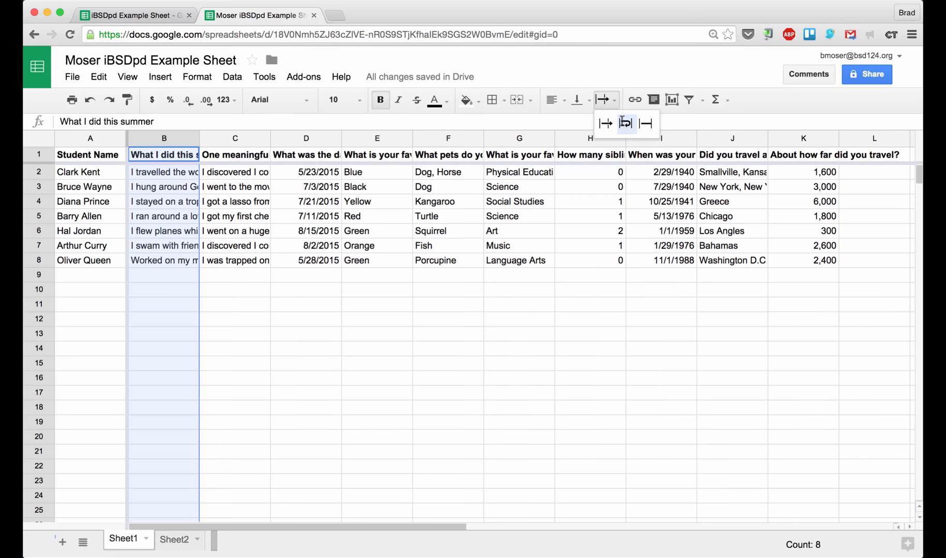
{"action": "left_click", "coordinate": [624, 126]}
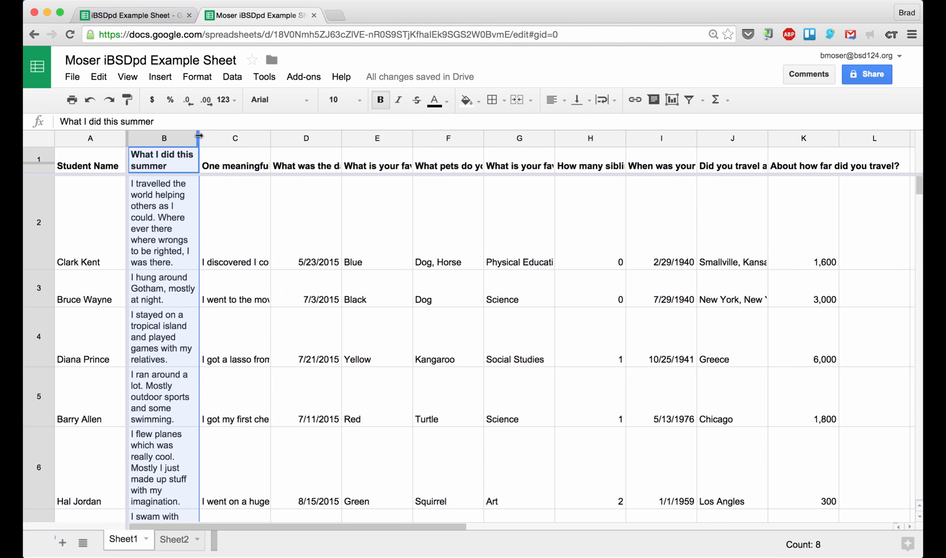
Widen columns B and C so their answers show more text
{"action": "left_click_drag", "start_coordinate": [199, 136], "coordinate": [300, 131]}
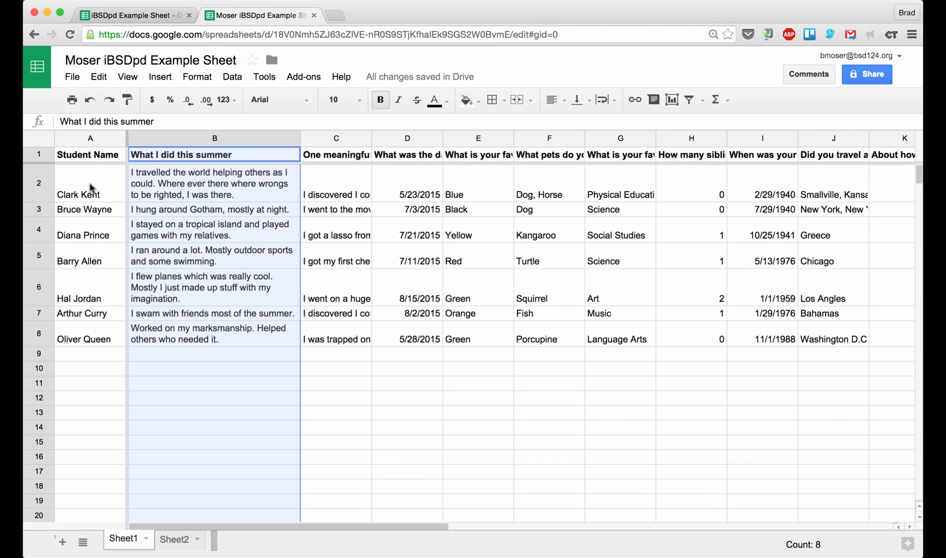
{"action": "left_click", "coordinate": [211, 193]}
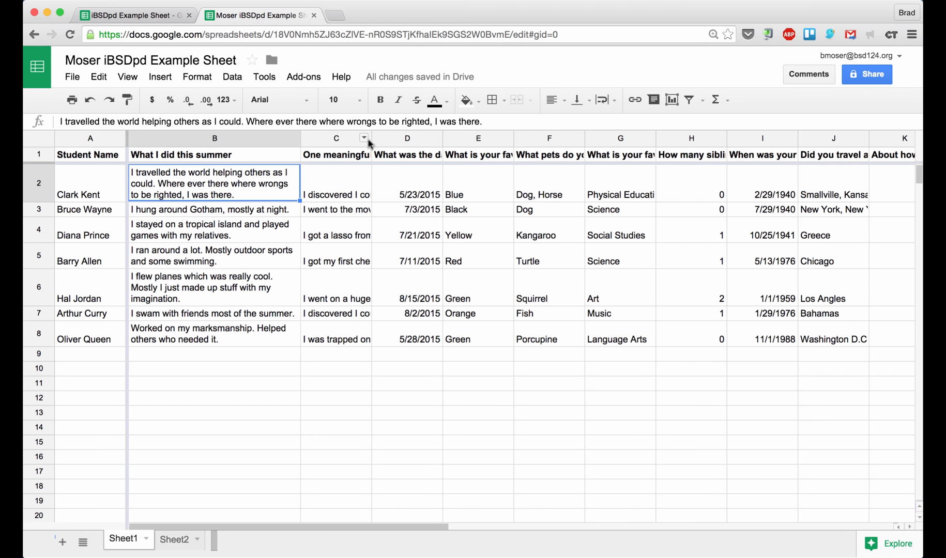
{"action": "left_click_drag", "start_coordinate": [370, 138], "coordinate": [409, 139]}
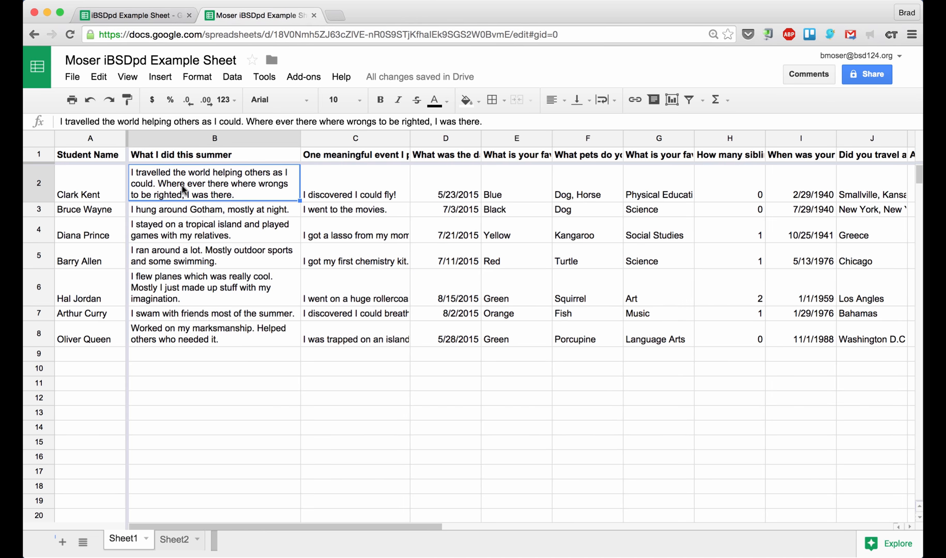
{"action": "left_click", "coordinate": [38, 155]}
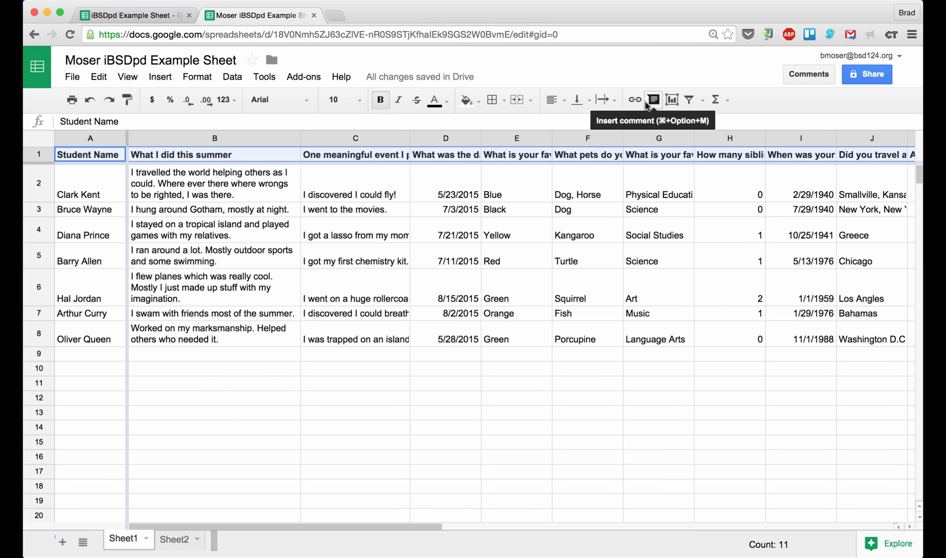
Wrap the header row text and review the question headers around C1
{"action": "left_click", "coordinate": [605, 100]}
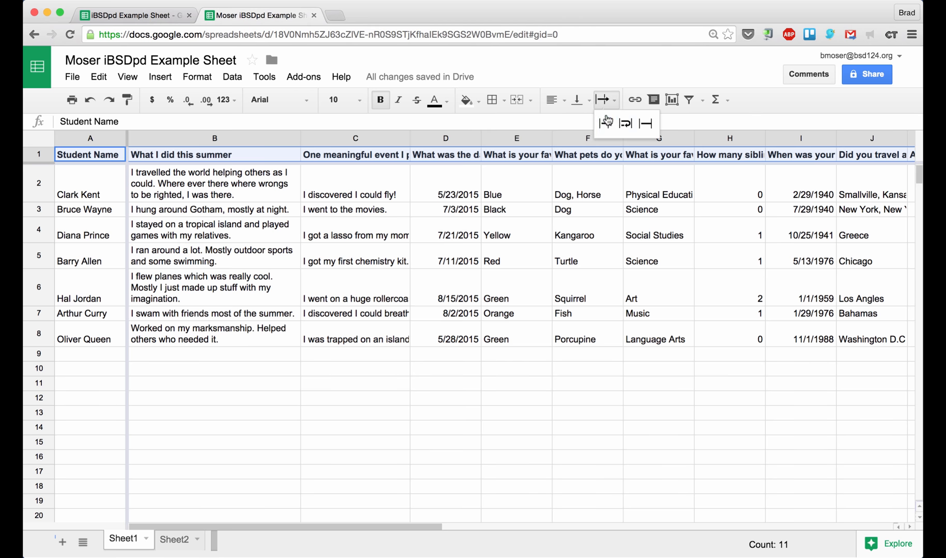
{"action": "left_click", "coordinate": [625, 124]}
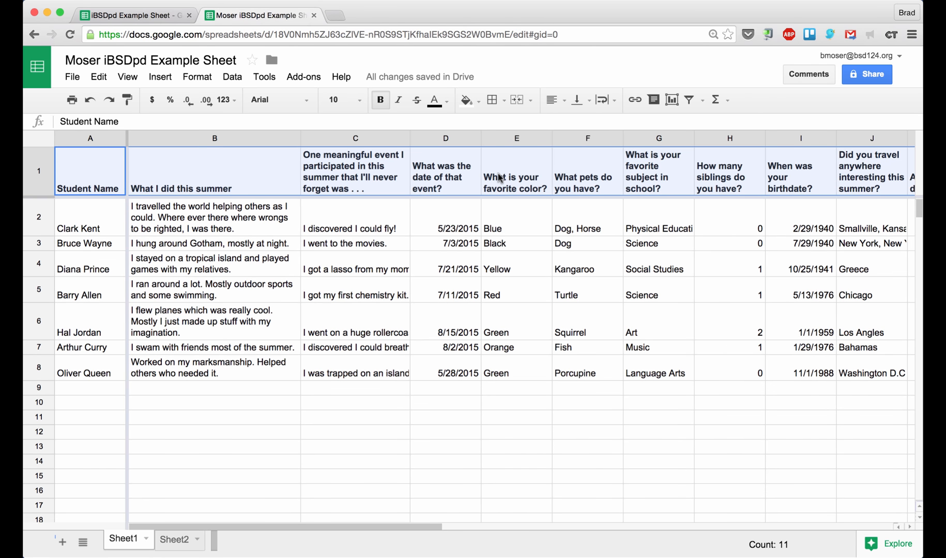
{"action": "left_click", "coordinate": [362, 232]}
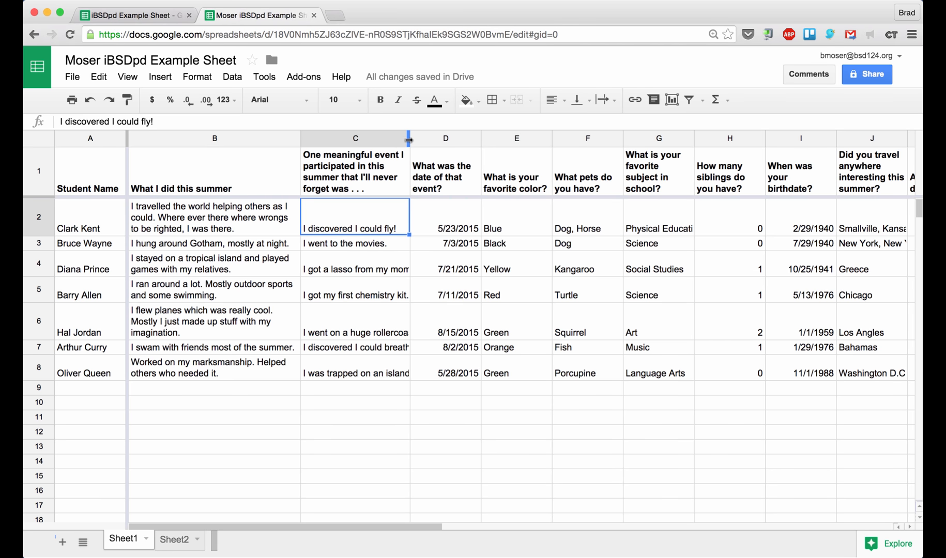
{"action": "left_click", "coordinate": [335, 169]}
{"action": "key", "text": "Left"}
{"action": "key", "text": "Right"}
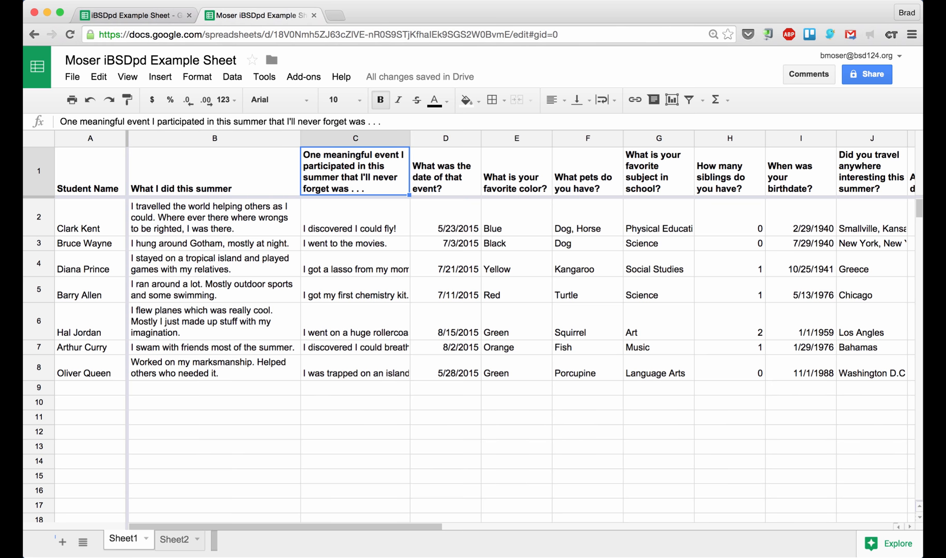
{"action": "key", "text": "Right"}
{"action": "key", "text": "Right"}
{"action": "key", "text": "Right"}
{"action": "key", "text": "Right"}
{"action": "key", "text": "Right"}
{"action": "key", "text": "Right"}
{"action": "key", "text": "Right"}
{"action": "key", "text": "Right"}
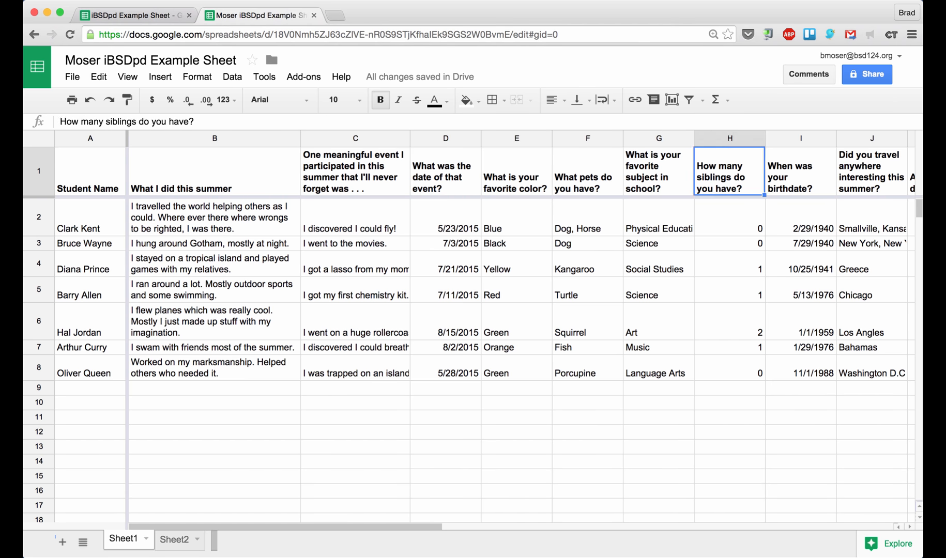
{"action": "key", "text": "Left"}
{"action": "key", "text": "Left"}
{"action": "key", "text": "Left"}
{"action": "key", "text": "Left"}
{"action": "key", "text": "Left"}
{"action": "key", "text": "Left"}
{"action": "key", "text": "Left"}
{"action": "key", "text": "Left"}
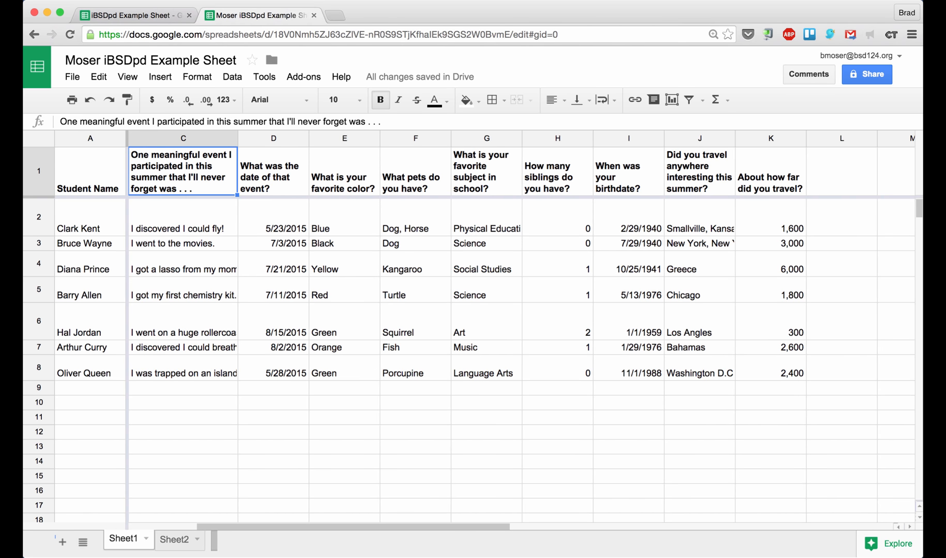
{"action": "left_click", "coordinate": [224, 213]}
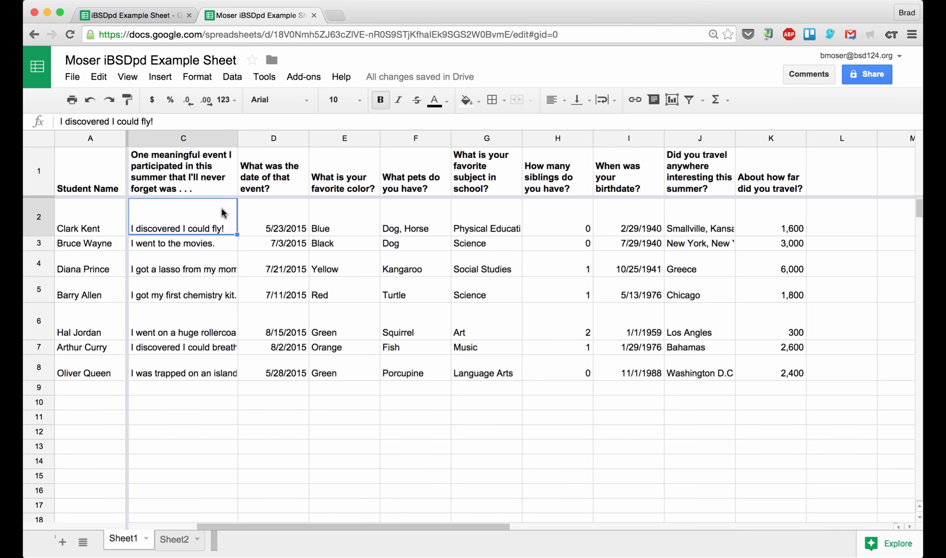
Set column C's meaningful-event answers to Wrap and check cells B2 and C2
{"action": "left_click", "coordinate": [188, 137]}
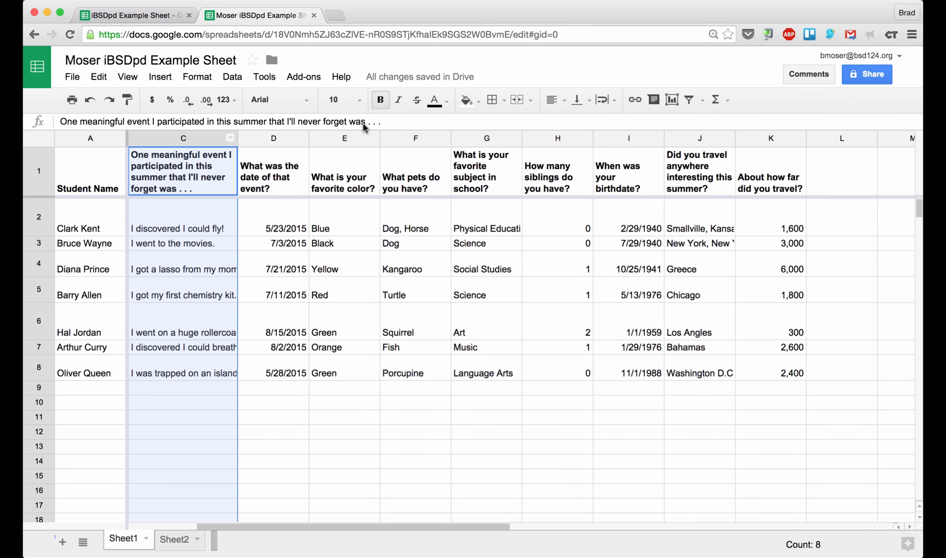
{"action": "left_click", "coordinate": [608, 101]}
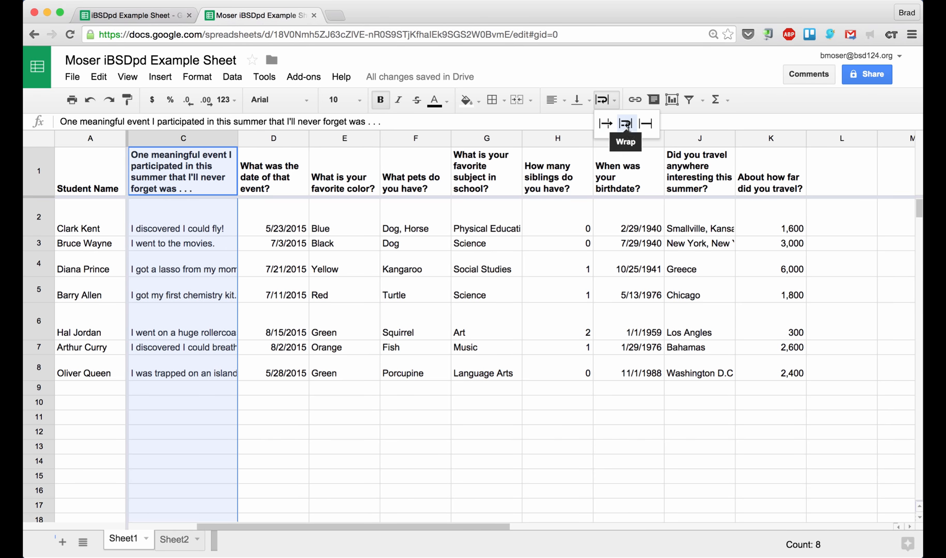
{"action": "left_click", "coordinate": [626, 124]}
{"action": "left_click", "coordinate": [211, 248]}
{"action": "key", "text": "Left"}
{"action": "key", "text": "Left"}
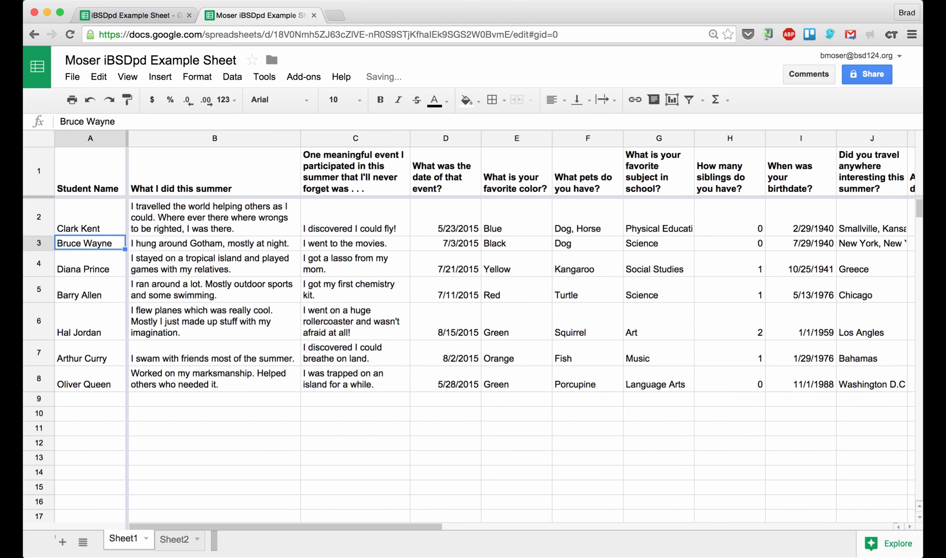
{"action": "left_click", "coordinate": [203, 231]}
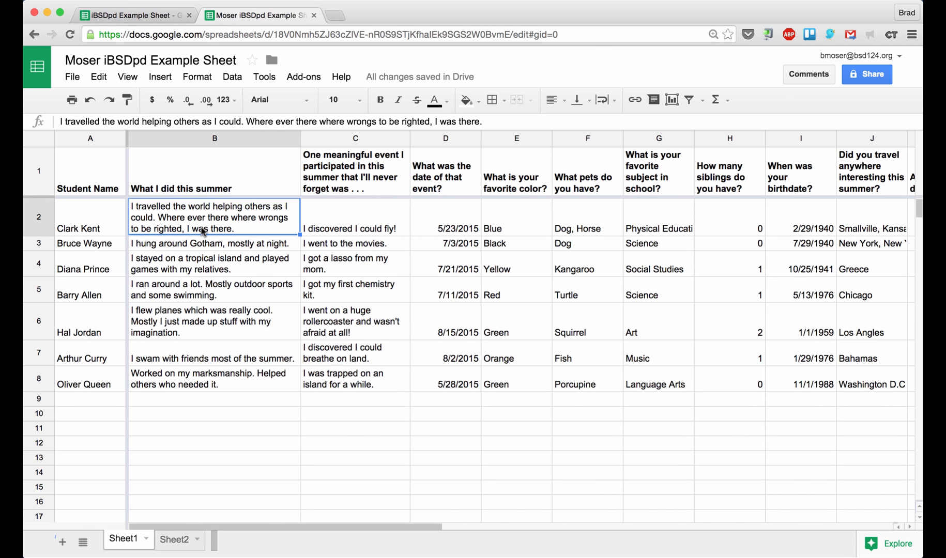
{"action": "key", "text": "Right"}
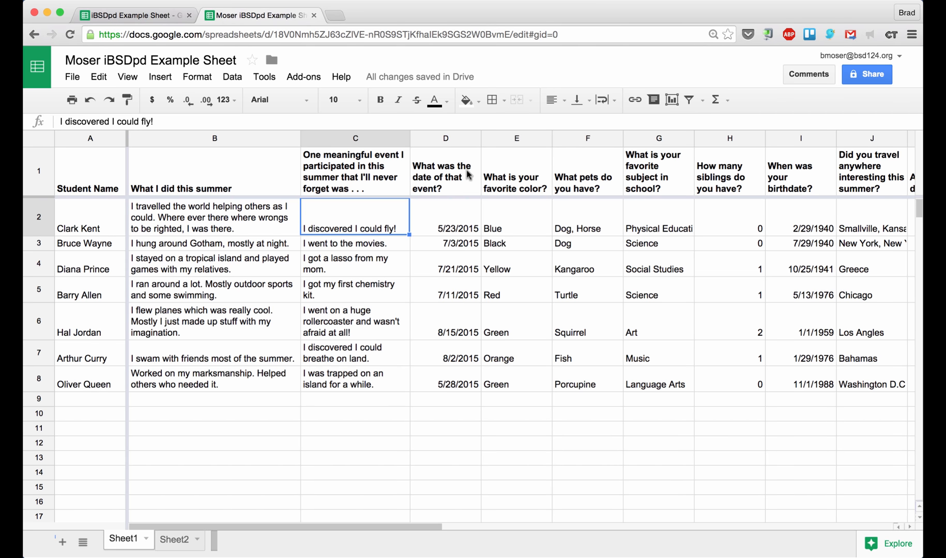
{"action": "left_click", "coordinate": [462, 269]}
{"action": "key", "text": "Down"}
{"action": "key", "text": "Down"}
{"action": "key", "text": "Up"}
{"action": "key", "text": "Up"}
{"action": "key", "text": "Up"}
{"action": "key", "text": "Up"}
{"action": "key", "text": "Up"}
{"action": "key", "text": "Up"}
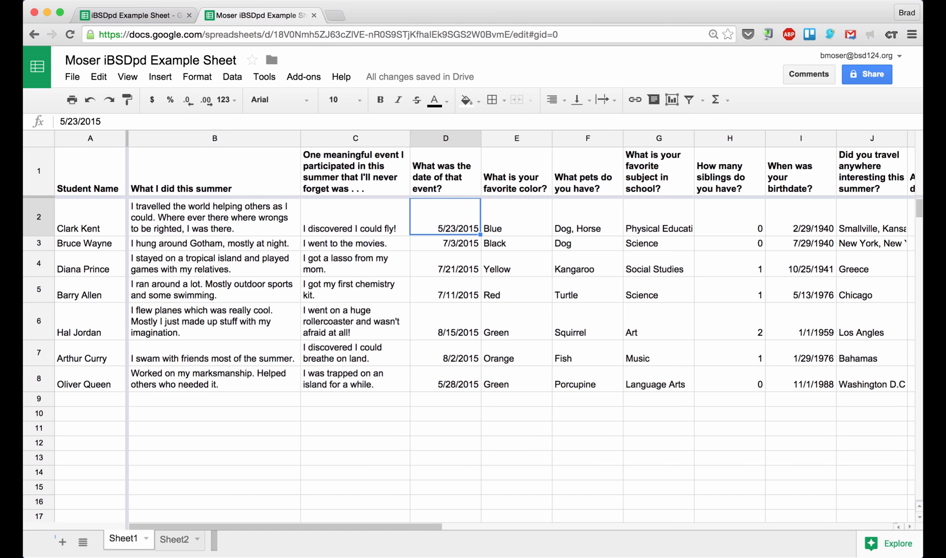
{"action": "left_click", "coordinate": [452, 176]}
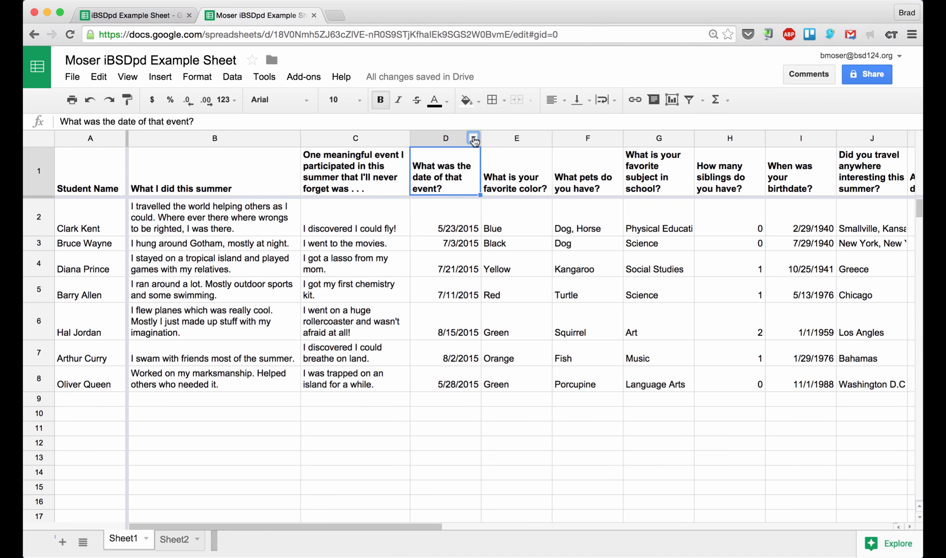
Sort the sheet A → Z by the event date in column D
{"action": "left_click", "coordinate": [474, 140]}
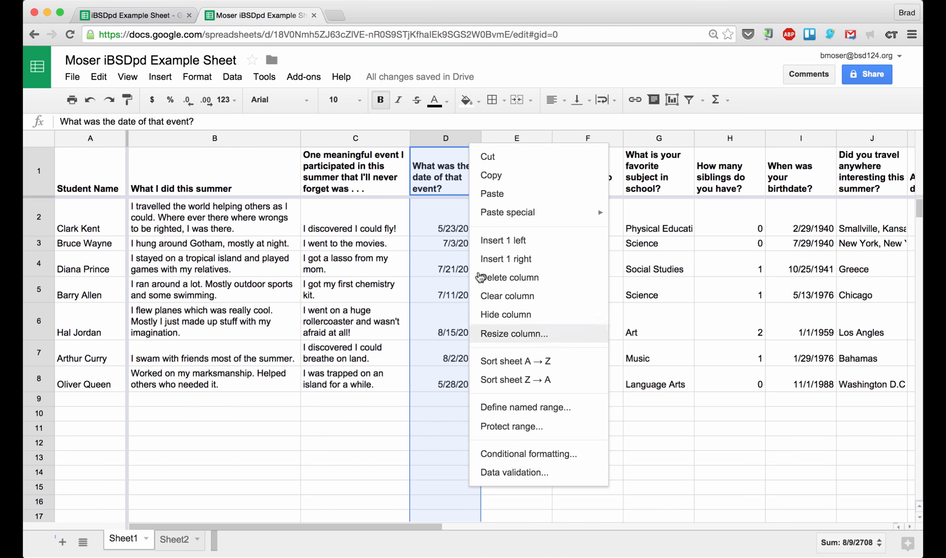
{"action": "left_click", "coordinate": [526, 365]}
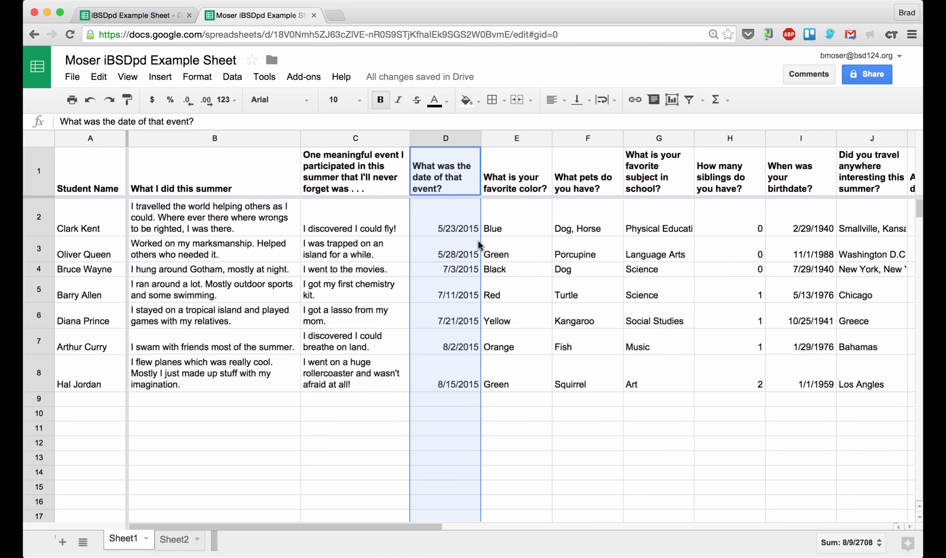
{"action": "left_click", "coordinate": [493, 229]}
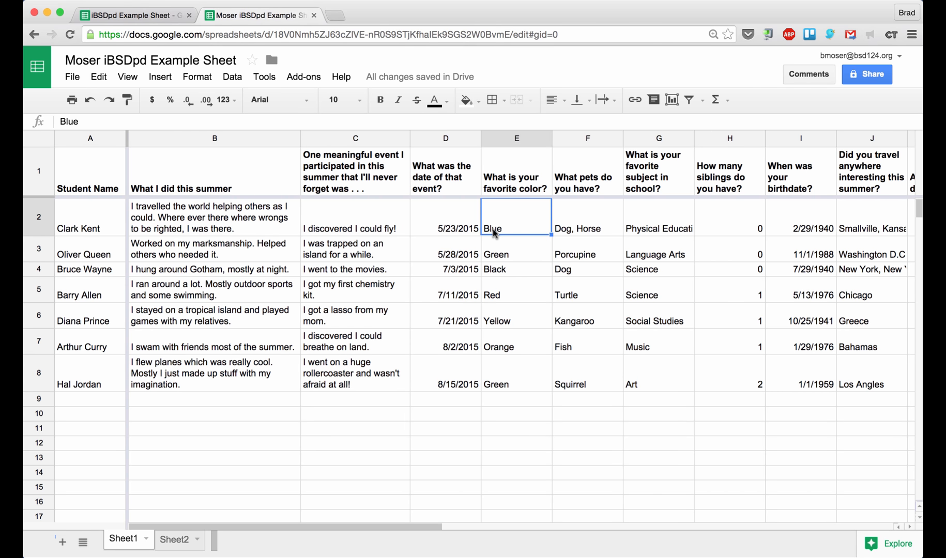
Fill E2 blue, E3 green and E4 black, with E4's text white
{"action": "left_click", "coordinate": [509, 254]}
{"action": "left_click", "coordinate": [510, 230]}
{"action": "left_click", "coordinate": [469, 105]}
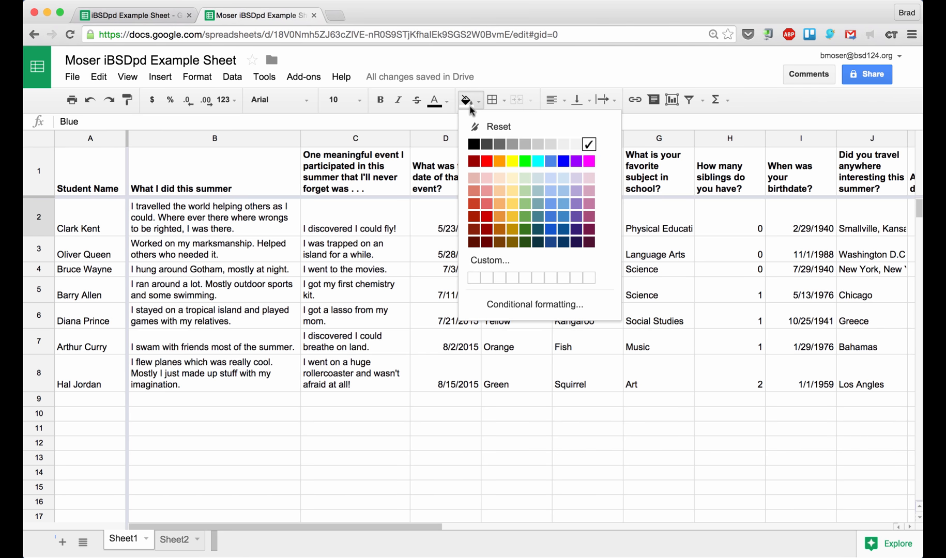
{"action": "left_click", "coordinate": [551, 161]}
{"action": "left_click", "coordinate": [522, 252]}
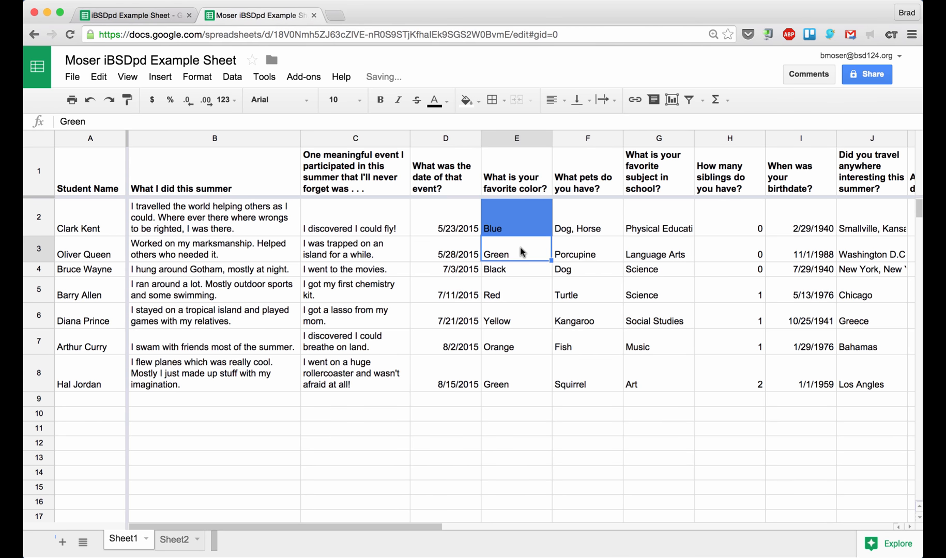
{"action": "left_click", "coordinate": [467, 101]}
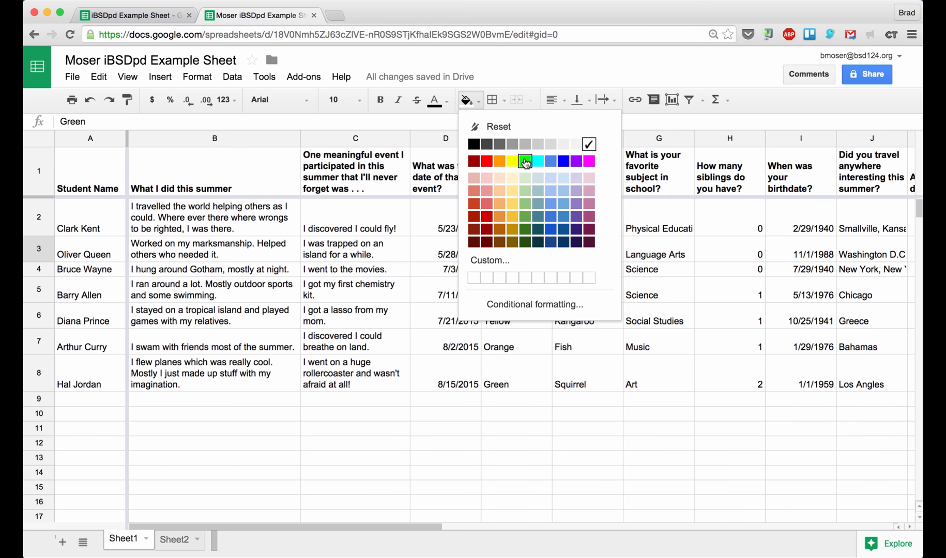
{"action": "left_click", "coordinate": [524, 161]}
{"action": "left_click", "coordinate": [520, 271]}
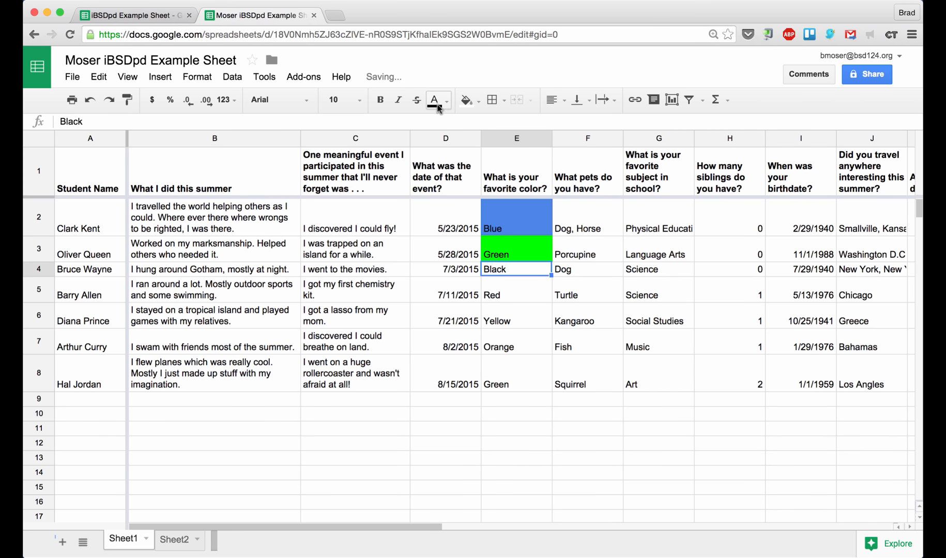
{"action": "left_click", "coordinate": [466, 99]}
{"action": "left_click", "coordinate": [474, 144]}
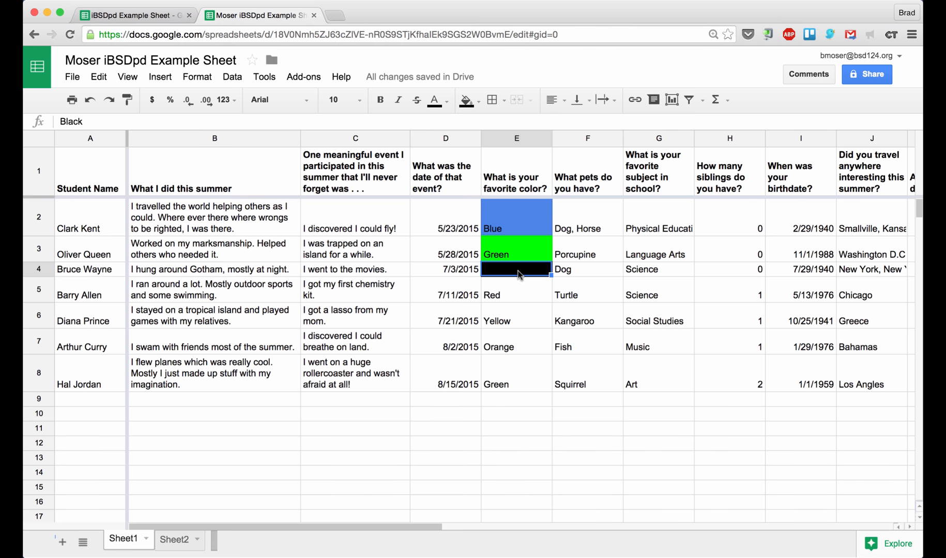
{"action": "left_click", "coordinate": [437, 102]}
{"action": "left_click", "coordinate": [557, 147]}
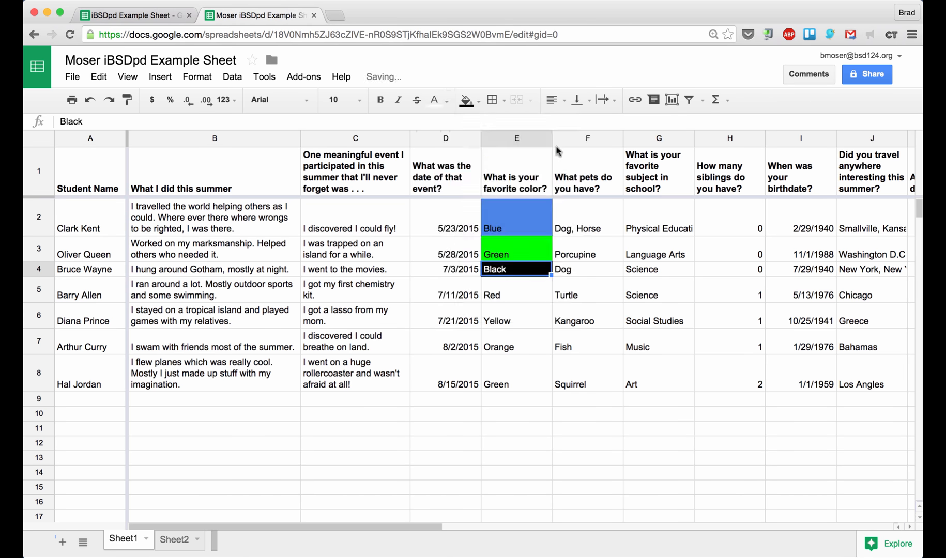
Fill E5 red, E6 yellow, E7 orange and E8 green
{"action": "left_click", "coordinate": [519, 290]}
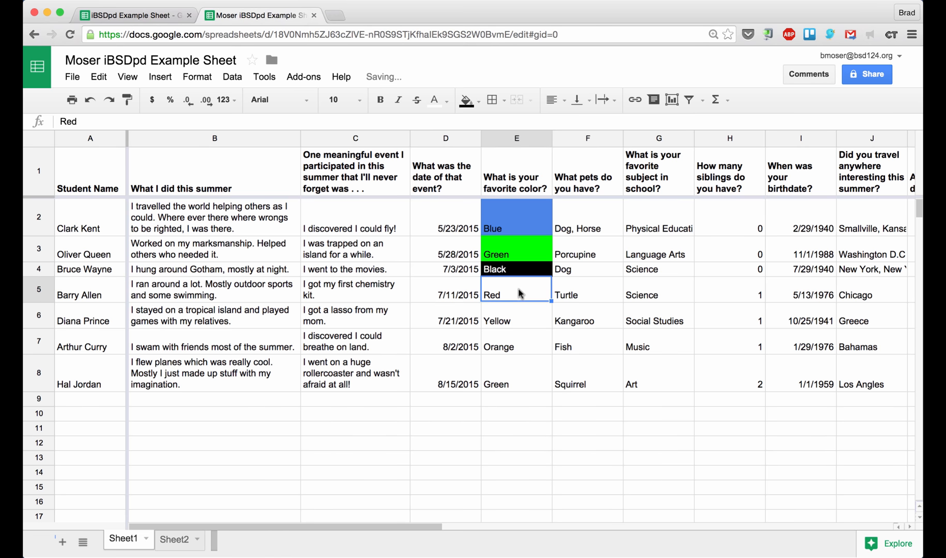
{"action": "left_click", "coordinate": [468, 106]}
{"action": "left_click", "coordinate": [486, 161]}
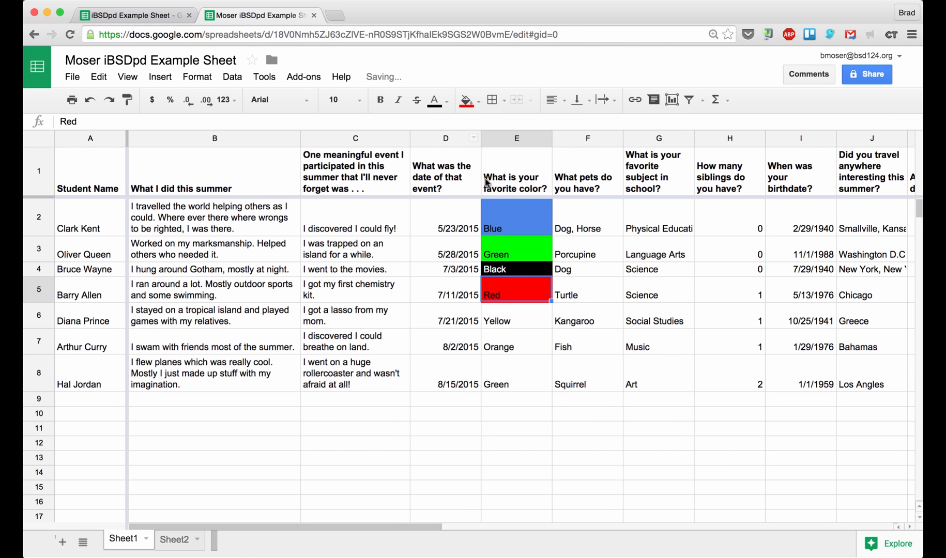
{"action": "left_click", "coordinate": [502, 321]}
{"action": "left_click", "coordinate": [466, 100]}
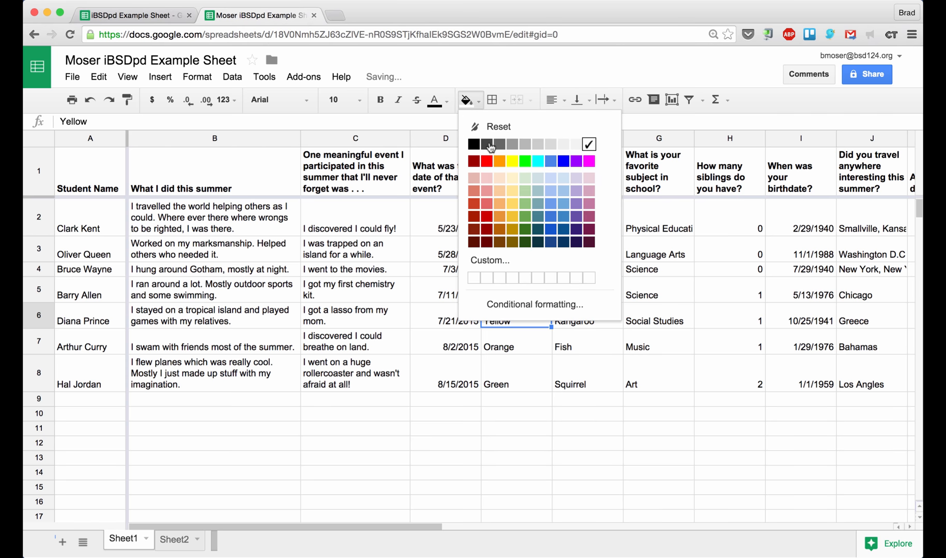
{"action": "left_click", "coordinate": [511, 162]}
{"action": "left_click", "coordinate": [511, 341]}
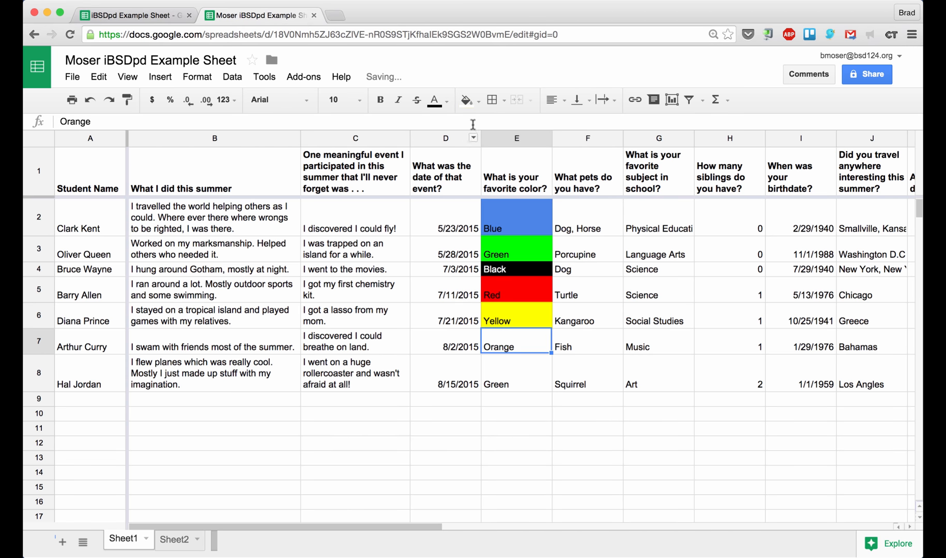
{"action": "left_click", "coordinate": [468, 102]}
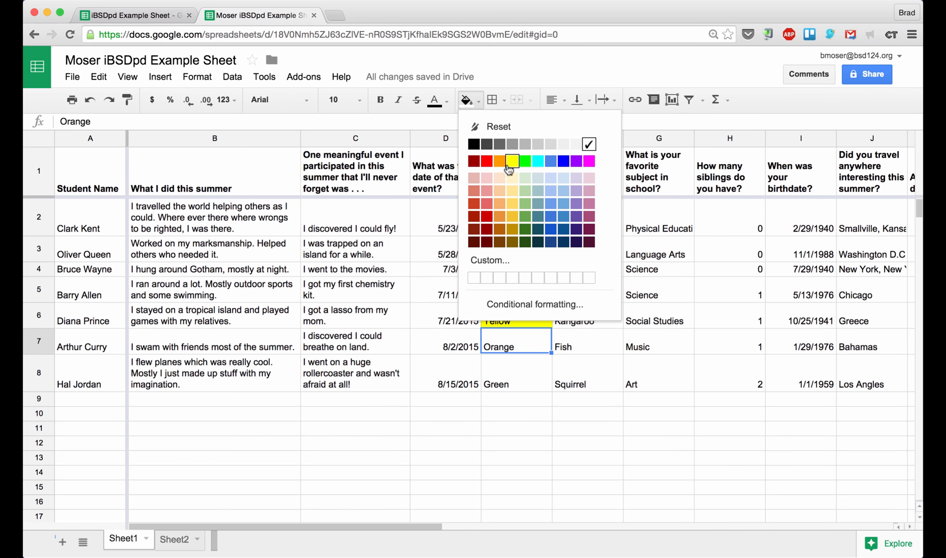
{"action": "left_click", "coordinate": [499, 162]}
{"action": "left_click", "coordinate": [502, 372]}
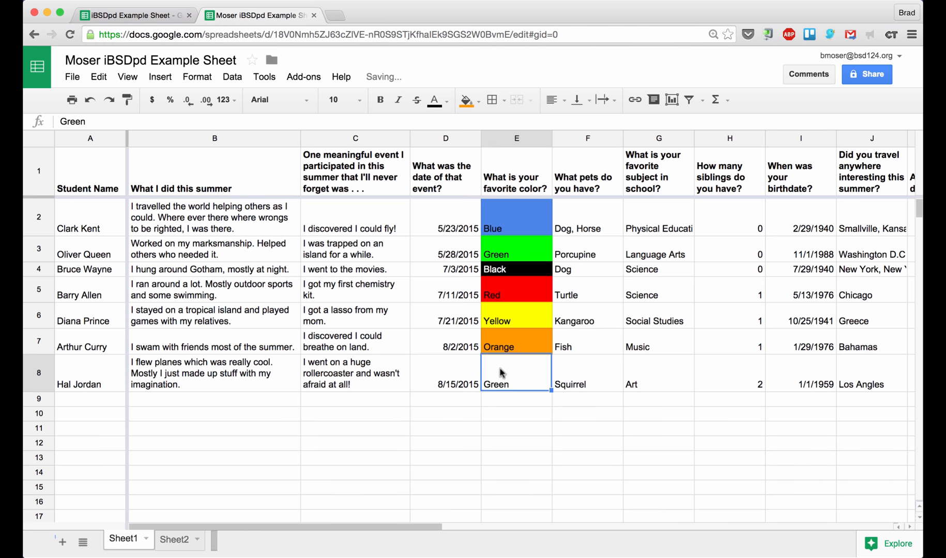
{"action": "left_click", "coordinate": [466, 100]}
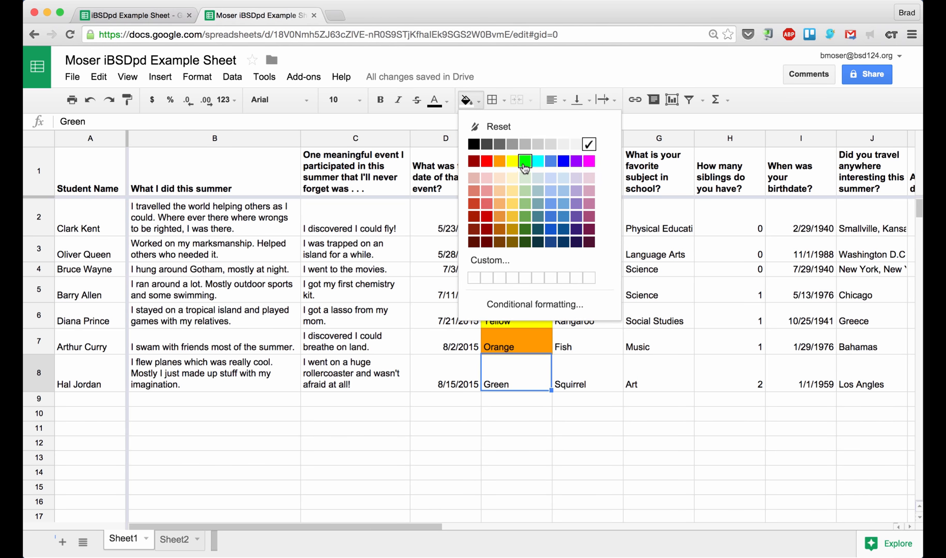
{"action": "left_click", "coordinate": [524, 161]}
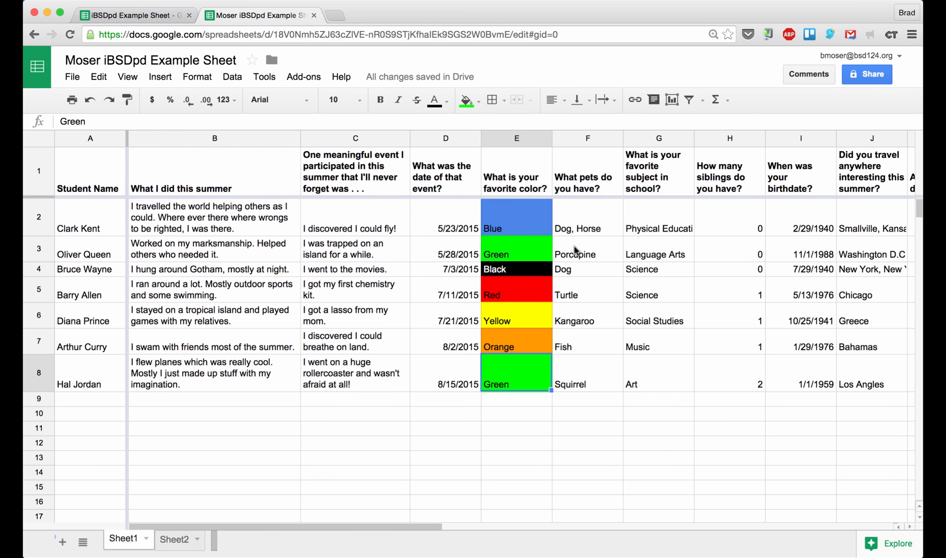
Select the whole pets column F and open the Format menu
{"action": "scroll", "coordinate": [575, 250], "scroll_direction": "right", "scroll_amount": 5}
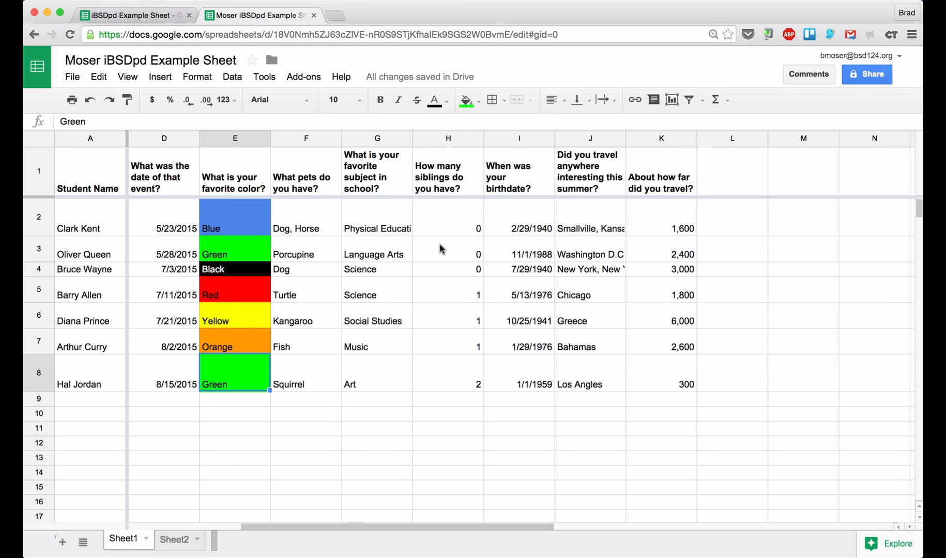
{"action": "left_click", "coordinate": [314, 223]}
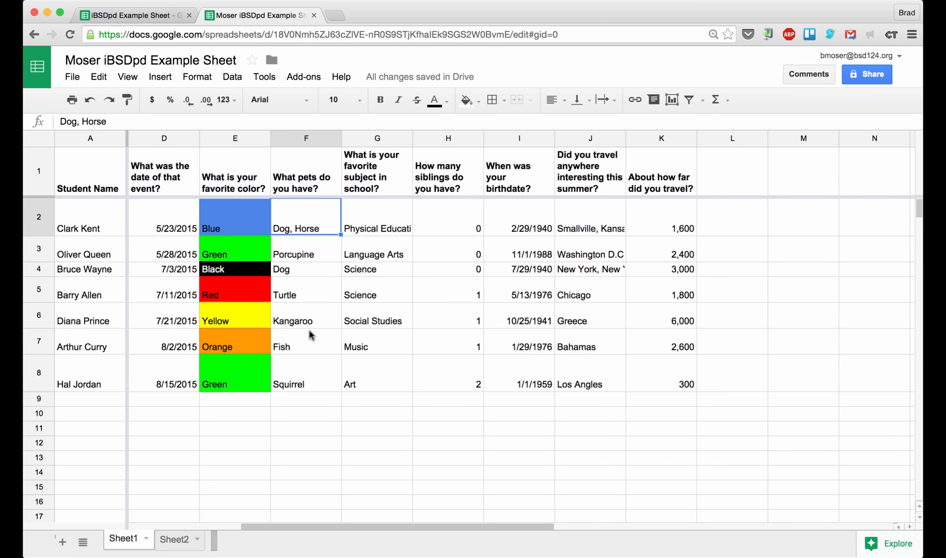
{"action": "left_click", "coordinate": [304, 136]}
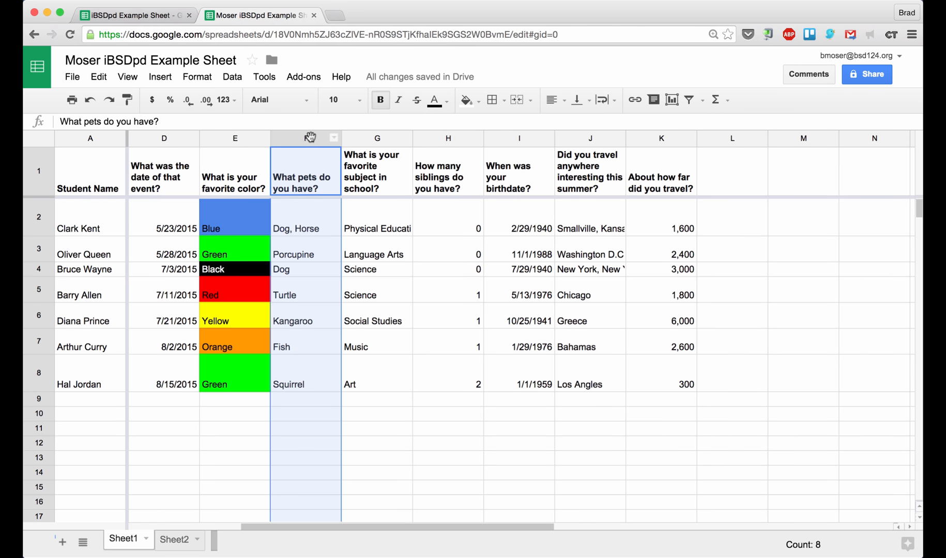
{"action": "left_click", "coordinate": [306, 139]}
{"action": "left_click", "coordinate": [197, 76]}
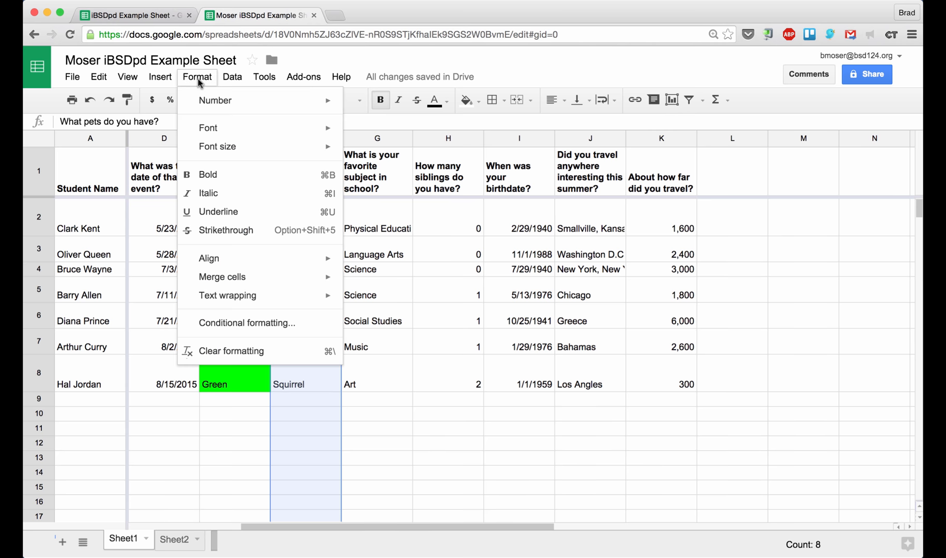
Add a rule on F:F: Text contains 'dog' shows green text, then check the Dog cells
{"action": "left_click", "coordinate": [263, 324]}
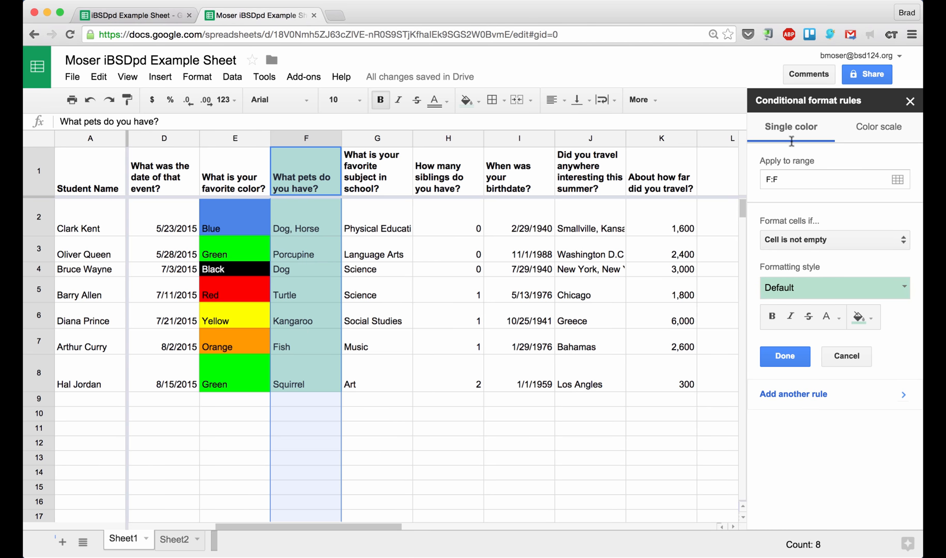
{"action": "left_click", "coordinate": [785, 243]}
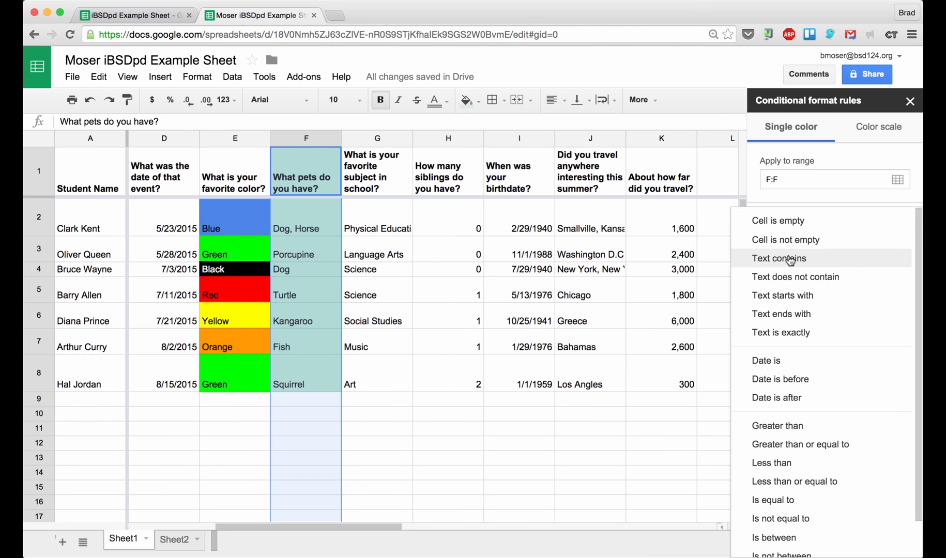
{"action": "left_click", "coordinate": [788, 258]}
{"action": "left_click", "coordinate": [779, 264]}
{"action": "type", "text": "d"}
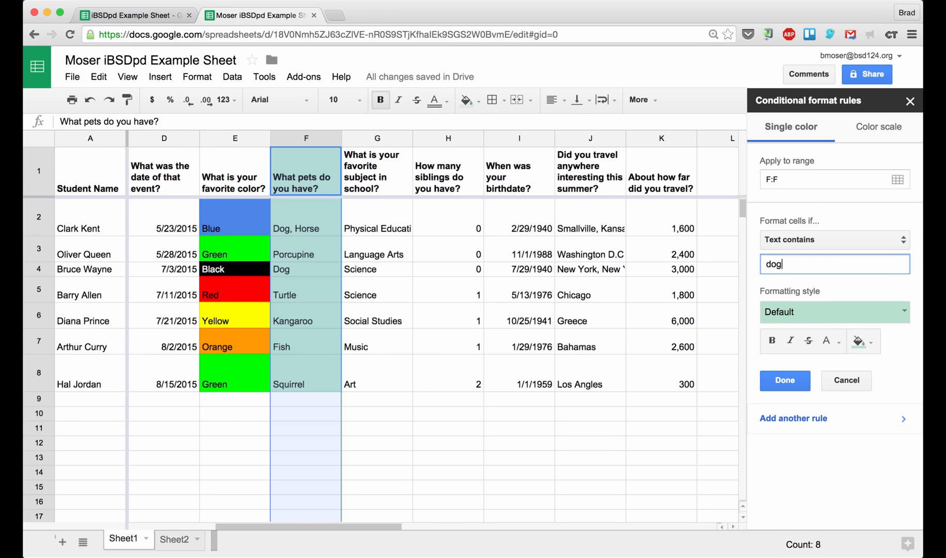
{"action": "type", "text": "og"}
{"action": "left_click", "coordinate": [789, 313]}
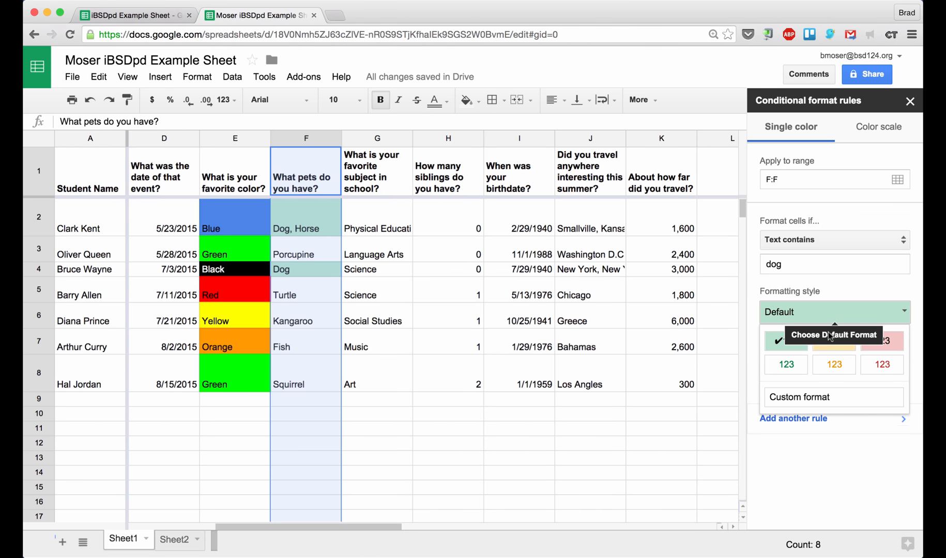
{"action": "left_click", "coordinate": [786, 367]}
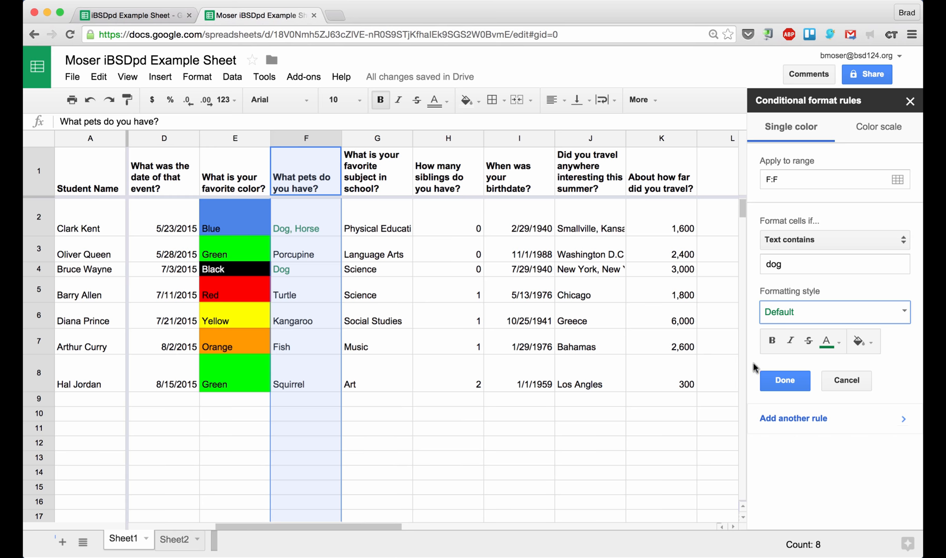
{"action": "left_click", "coordinate": [770, 381]}
{"action": "left_click", "coordinate": [346, 272]}
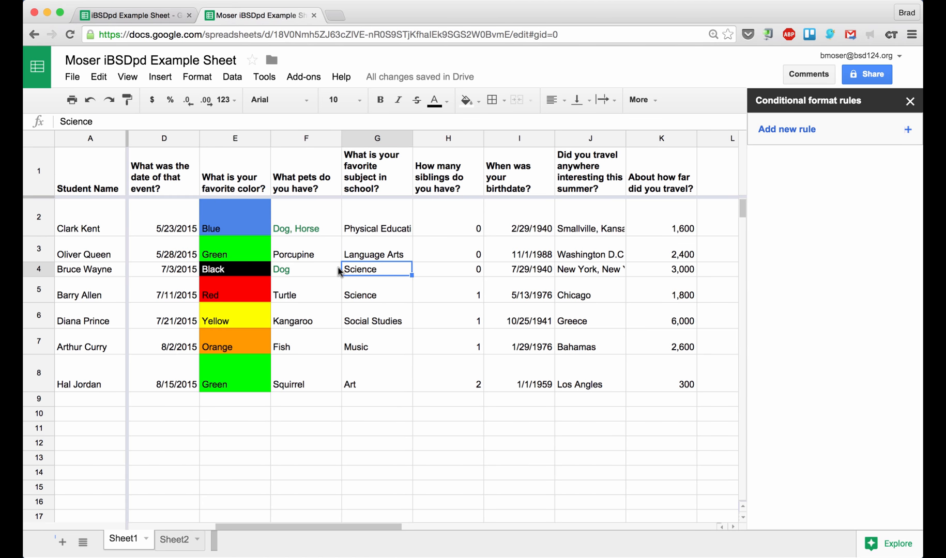
{"action": "left_click", "coordinate": [298, 230]}
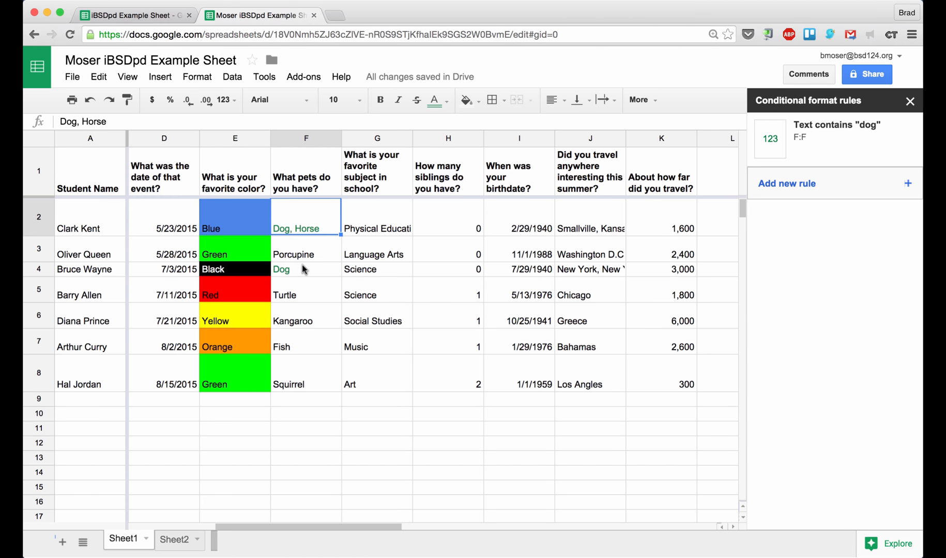
{"action": "left_click", "coordinate": [302, 268]}
Review the sibling counts, select column H and start a new conditional rule for it
{"action": "left_click", "coordinate": [304, 229]}
{"action": "left_click", "coordinate": [310, 273]}
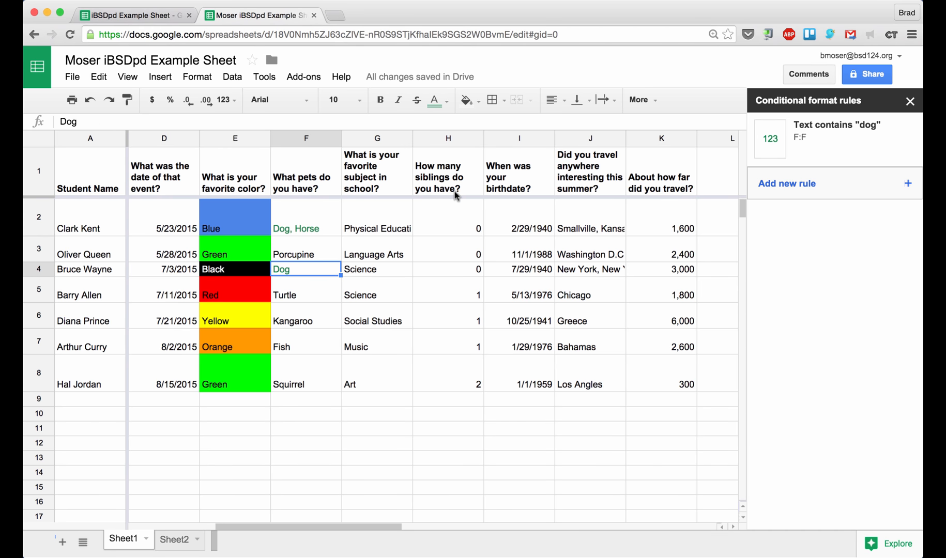
{"action": "left_click", "coordinate": [459, 224]}
{"action": "left_click", "coordinate": [459, 257]}
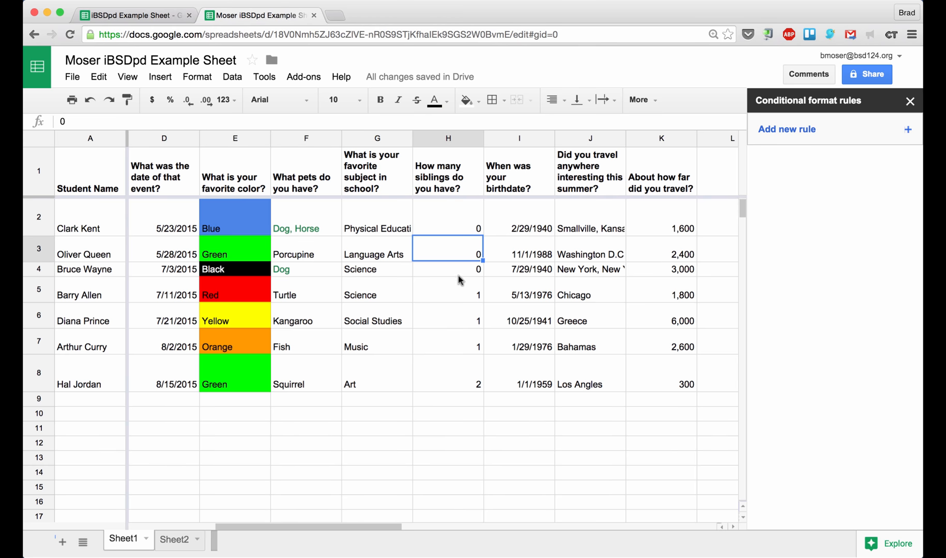
{"action": "left_click", "coordinate": [459, 291]}
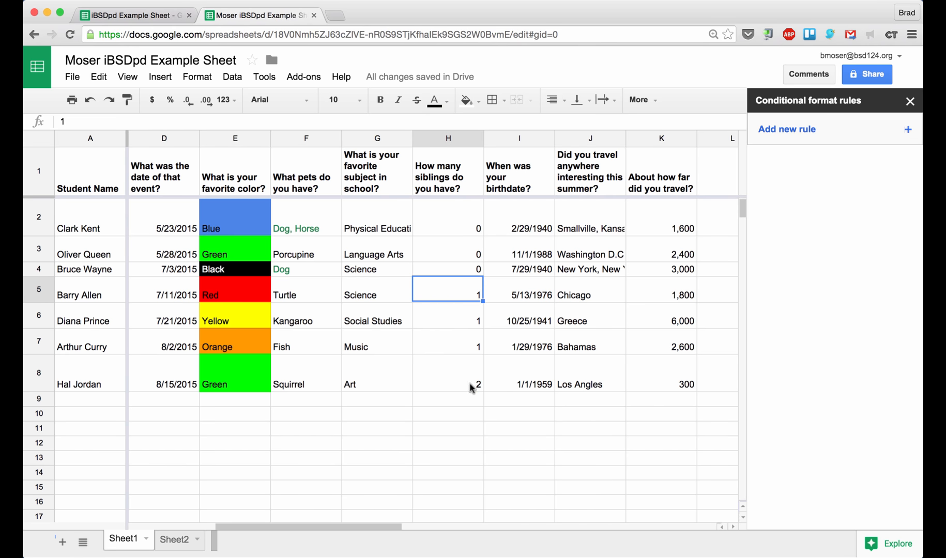
{"action": "left_click", "coordinate": [444, 229]}
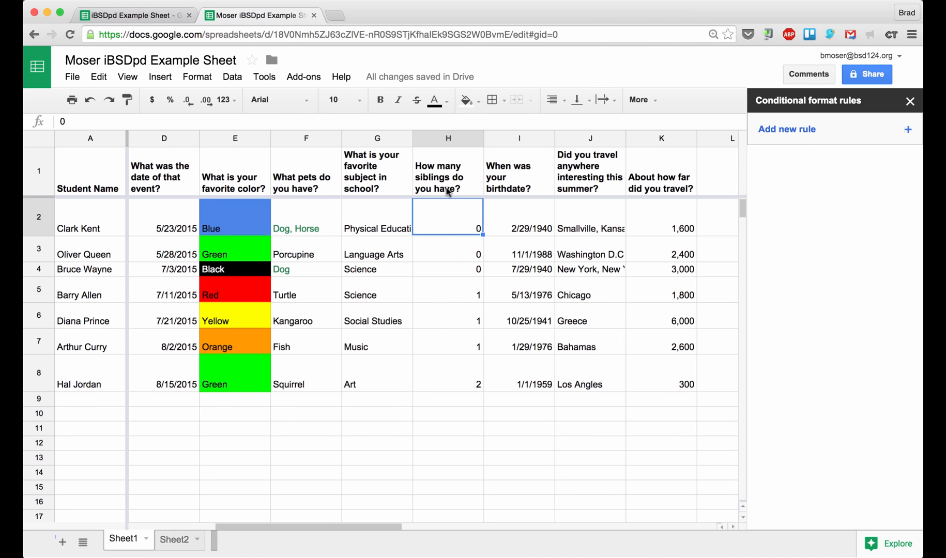
{"action": "left_click", "coordinate": [450, 137]}
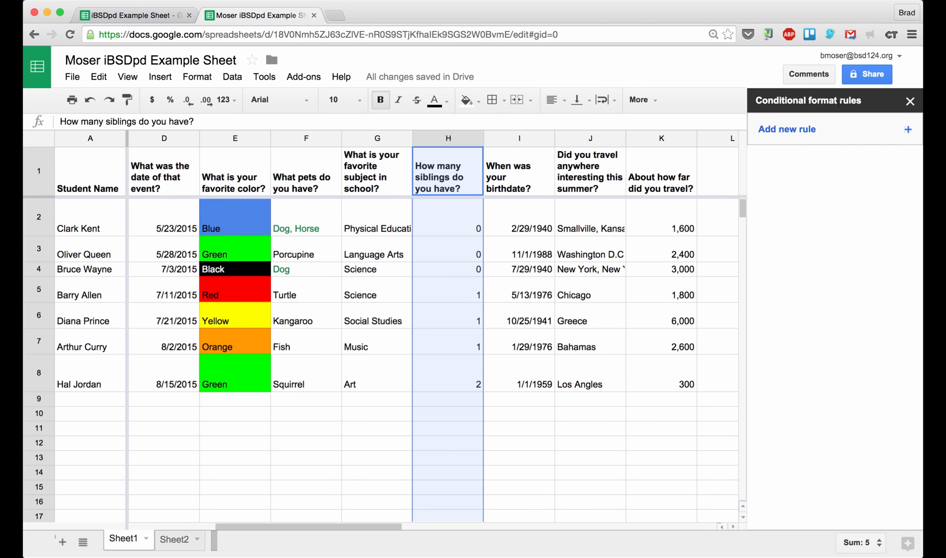
{"action": "left_click", "coordinate": [766, 135]}
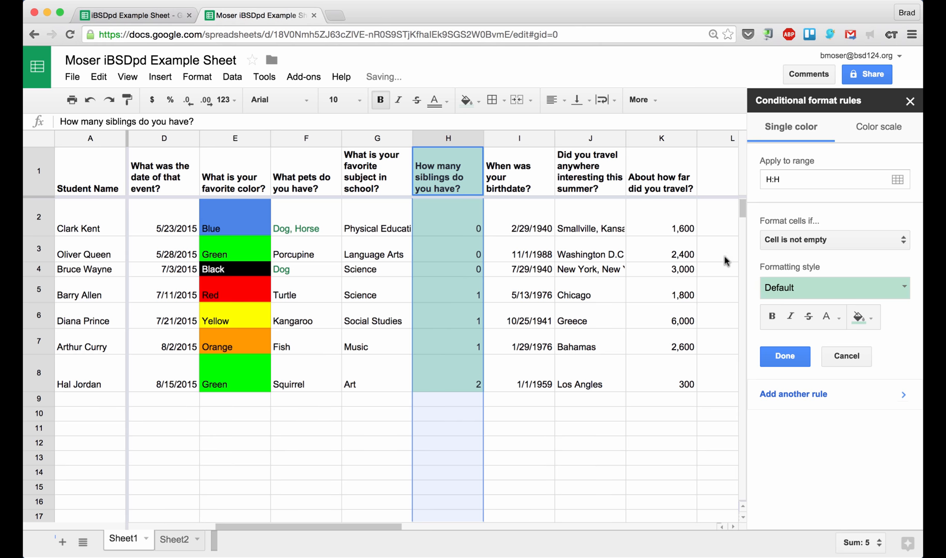
Add a column H rule giving sibling counts greater than 1 a red background
{"action": "left_click", "coordinate": [783, 240]}
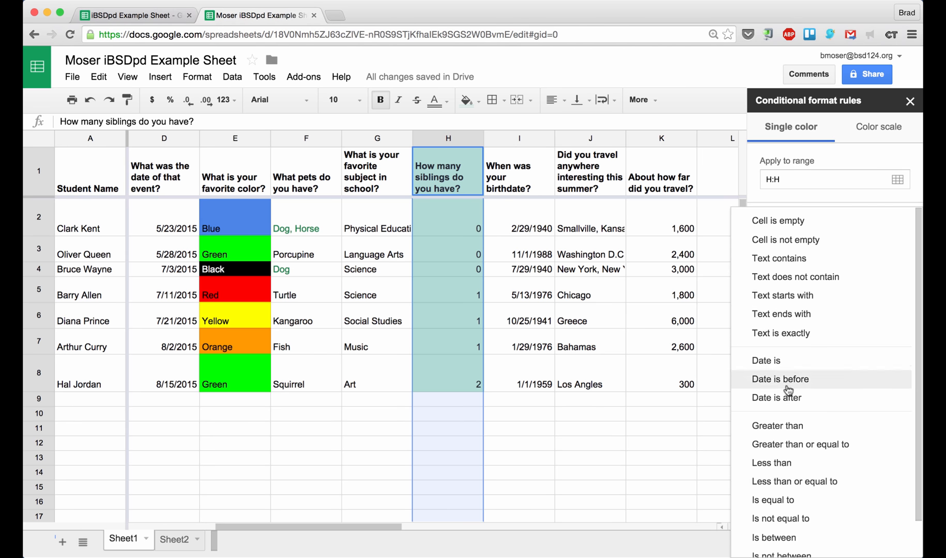
{"action": "left_click", "coordinate": [796, 425]}
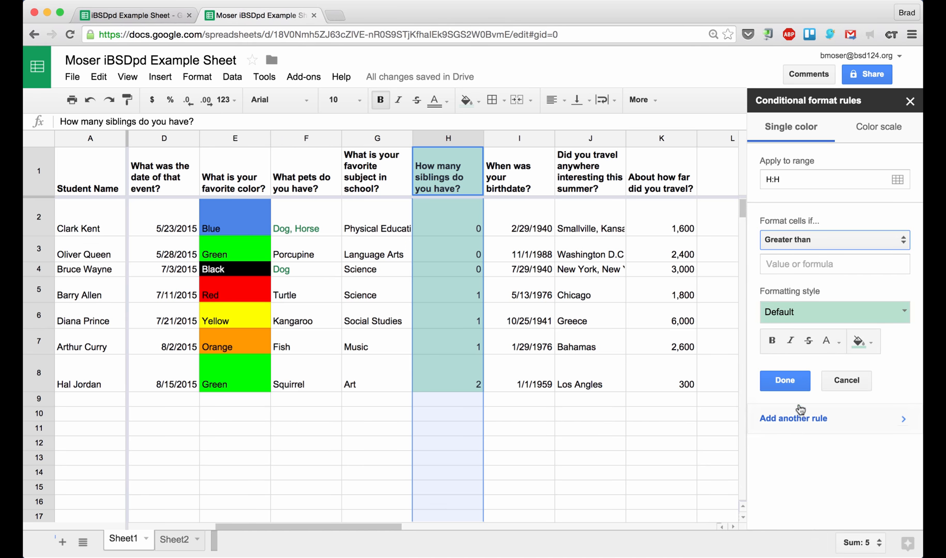
{"action": "left_click", "coordinate": [783, 269]}
{"action": "type", "text": "1"}
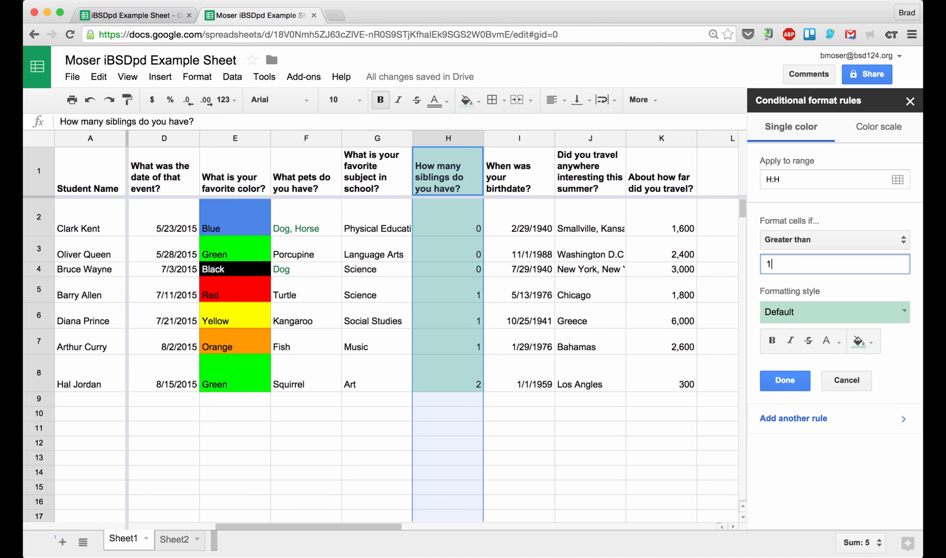
{"action": "left_click", "coordinate": [787, 312]}
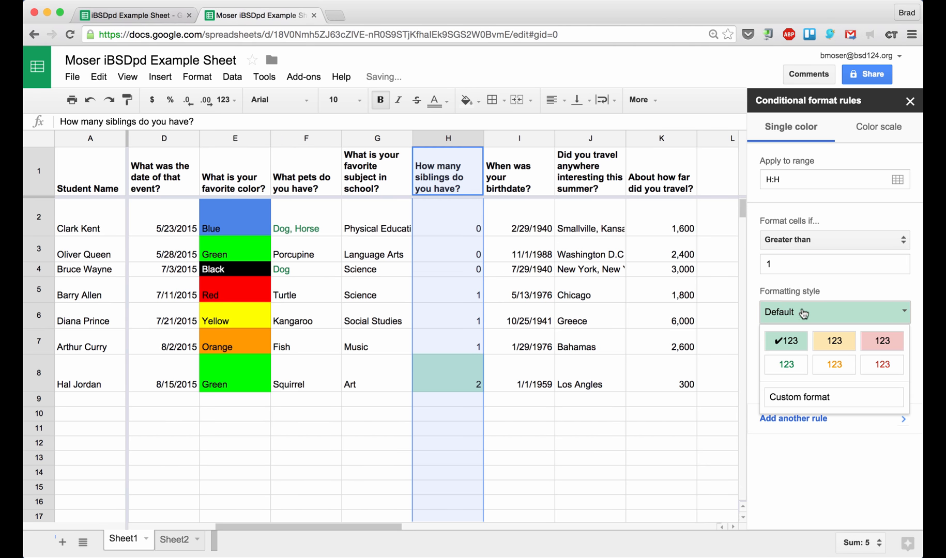
{"action": "left_click", "coordinate": [879, 341]}
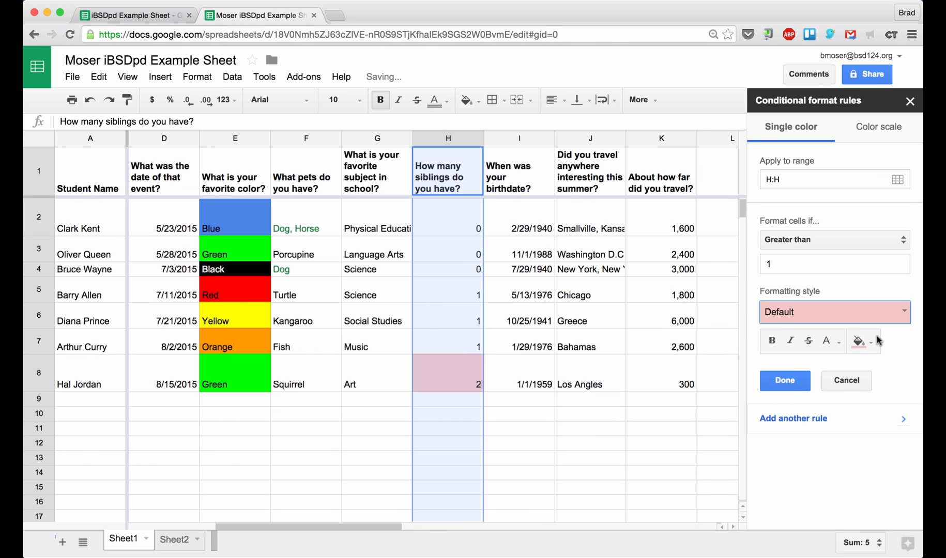
{"action": "left_click", "coordinate": [785, 382]}
Add a second rule giving counts less than or equal to 1 a yellow background
{"action": "left_click", "coordinate": [728, 185]}
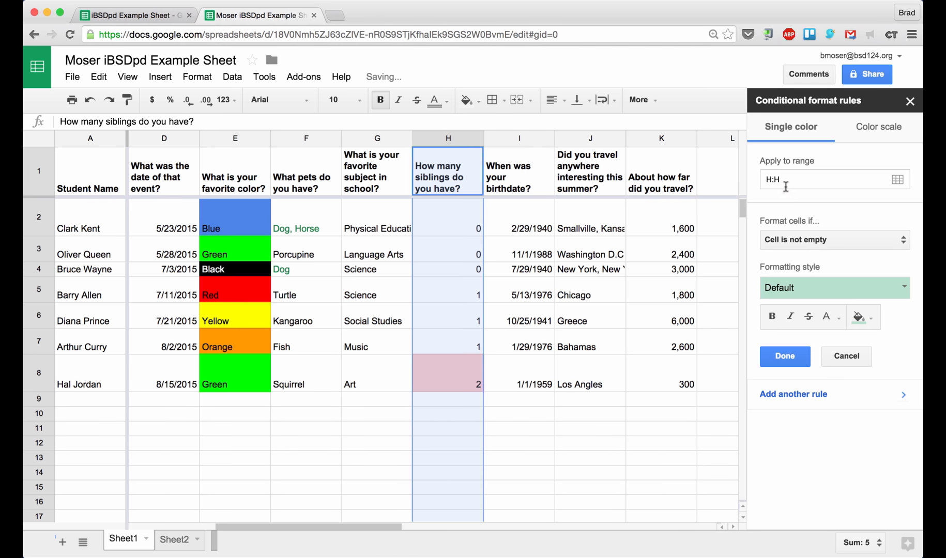
{"action": "left_click", "coordinate": [793, 239]}
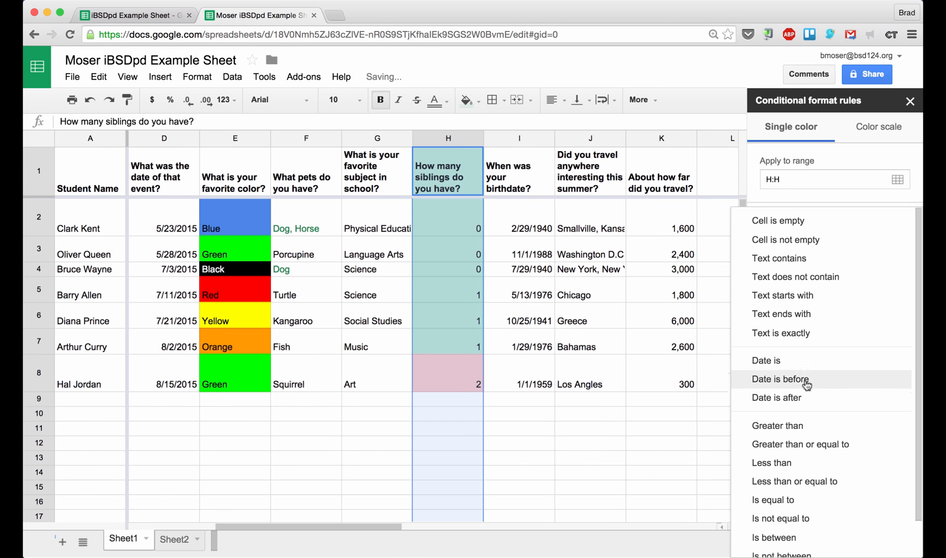
{"action": "left_click", "coordinate": [821, 483]}
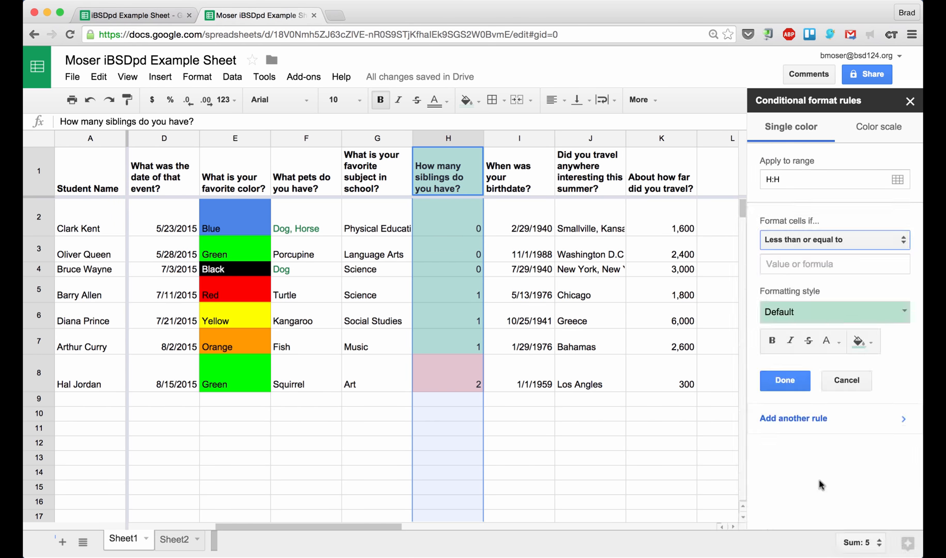
{"action": "left_click", "coordinate": [774, 264]}
{"action": "type", "text": "1"}
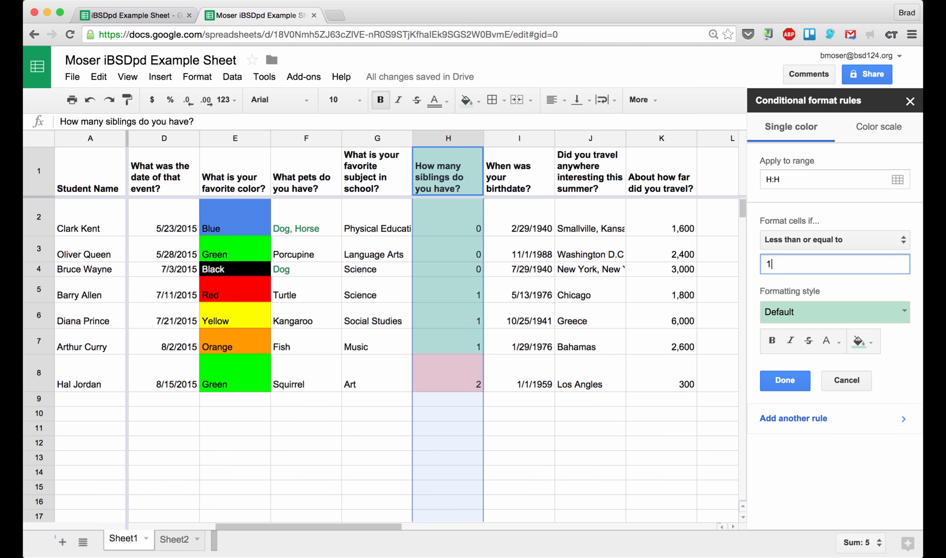
{"action": "left_click", "coordinate": [794, 312]}
{"action": "left_click", "coordinate": [832, 341]}
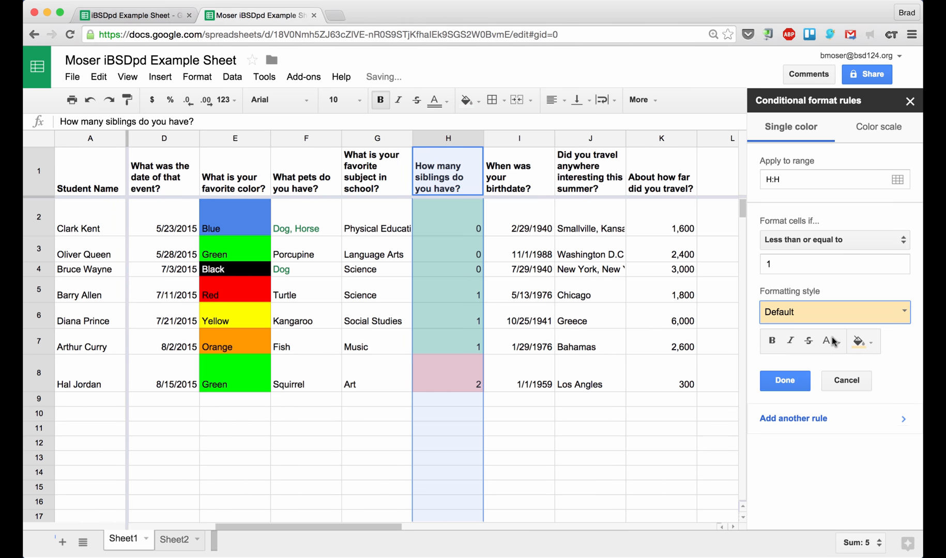
{"action": "left_click", "coordinate": [785, 381]}
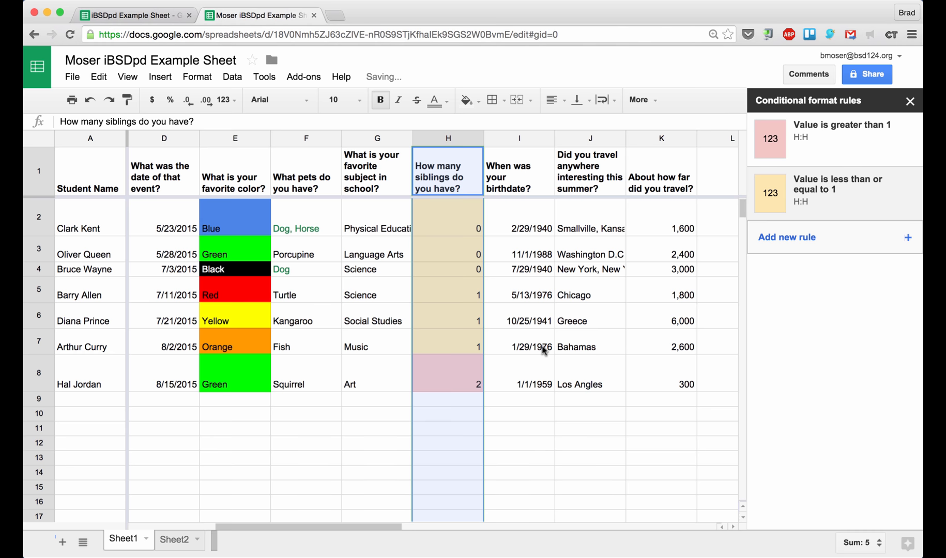
Check the yellow shading in cell H5, then select the birthday column I
{"action": "left_click", "coordinate": [452, 283]}
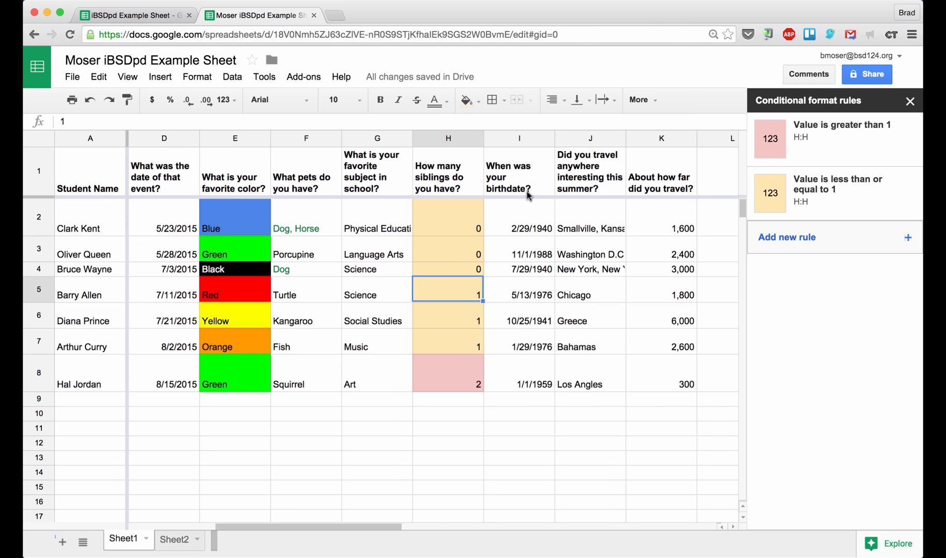
{"action": "left_click", "coordinate": [516, 136]}
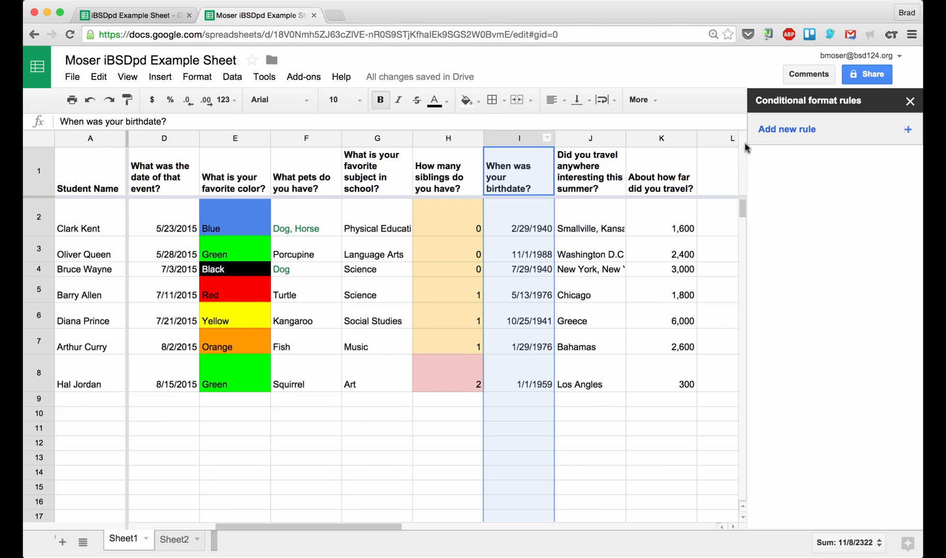
Start a column I rule with the condition date is before exact date 1/1/1950
{"action": "left_click", "coordinate": [795, 131]}
{"action": "left_click", "coordinate": [798, 243]}
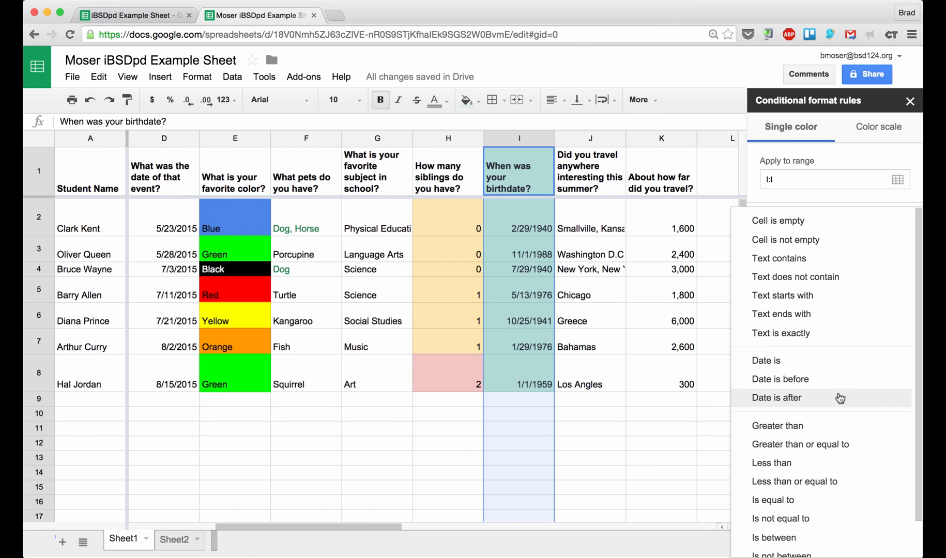
{"action": "left_click", "coordinate": [836, 388]}
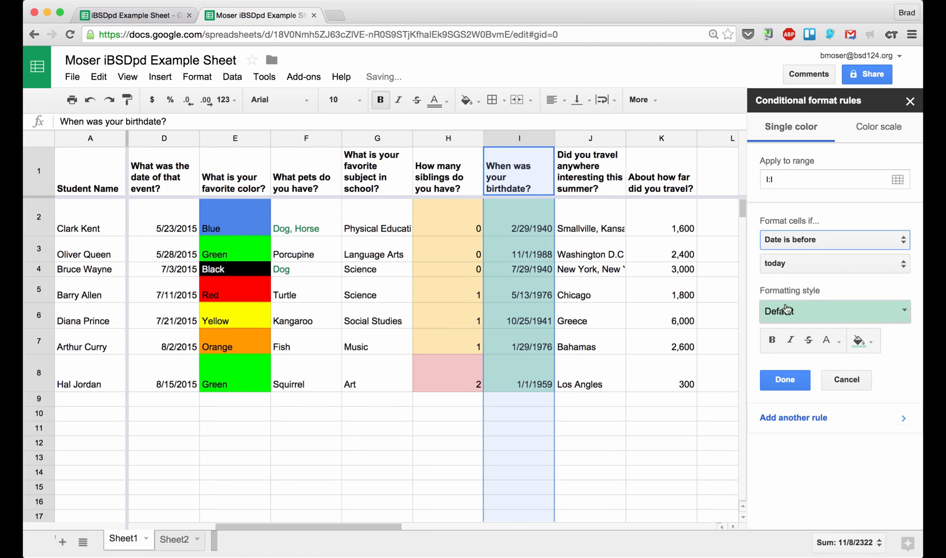
{"action": "left_click", "coordinate": [785, 267]}
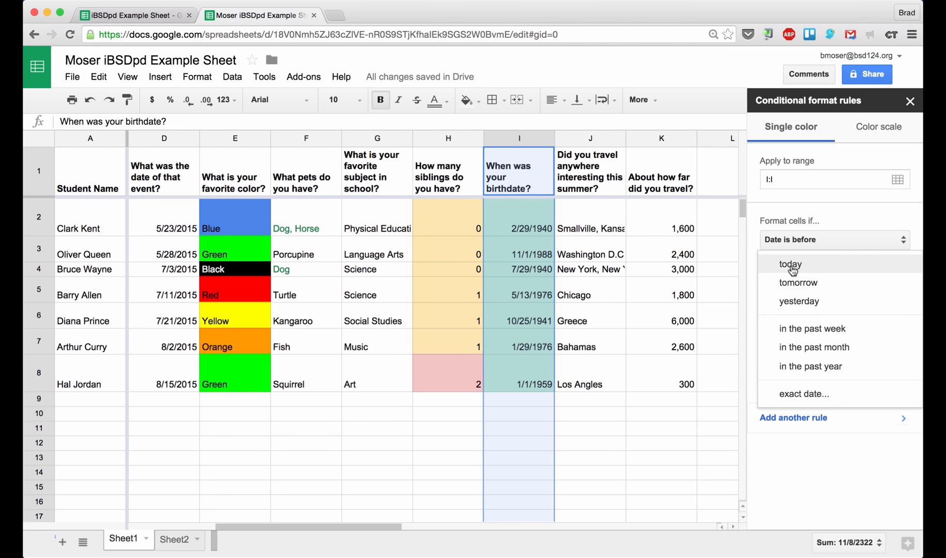
{"action": "left_click", "coordinate": [812, 394]}
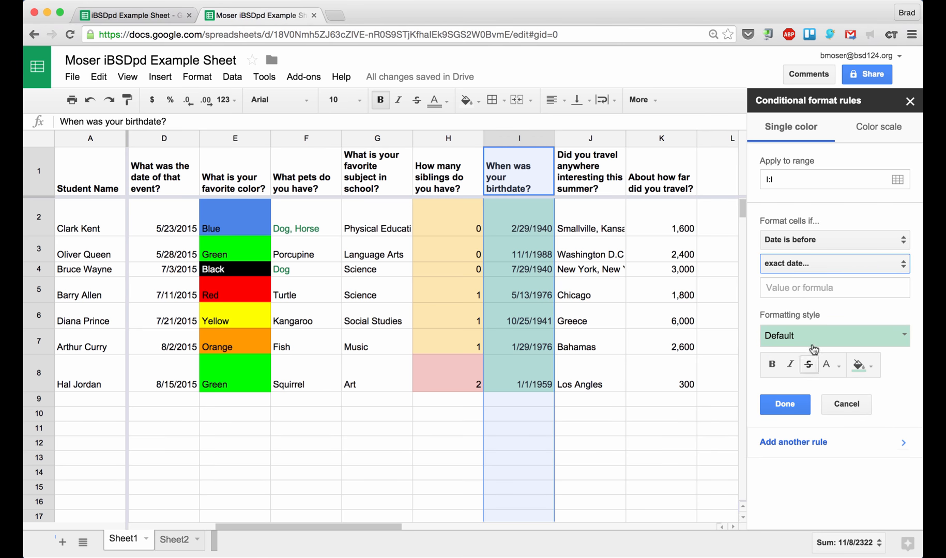
{"action": "left_click", "coordinate": [785, 293]}
{"action": "type", "text": "1"}
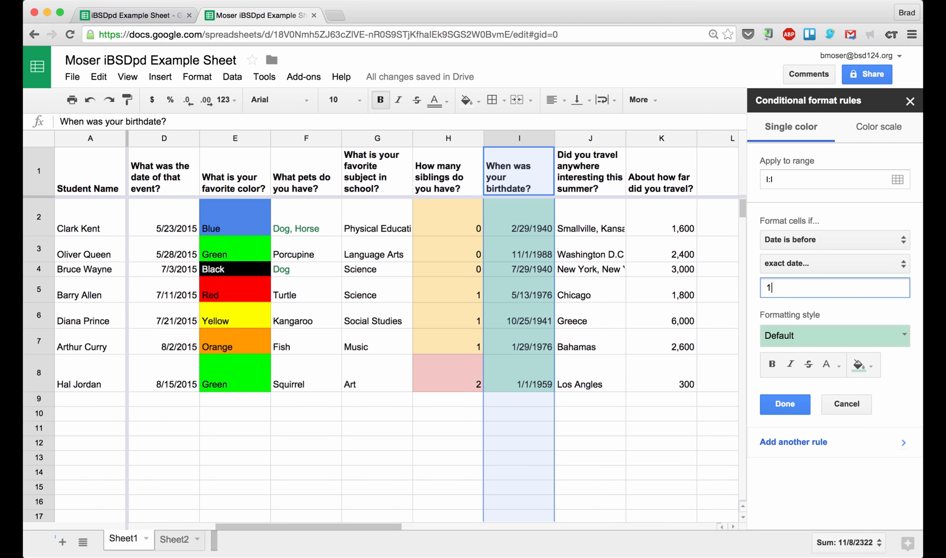
{"action": "type", "text": "/1/1950"}
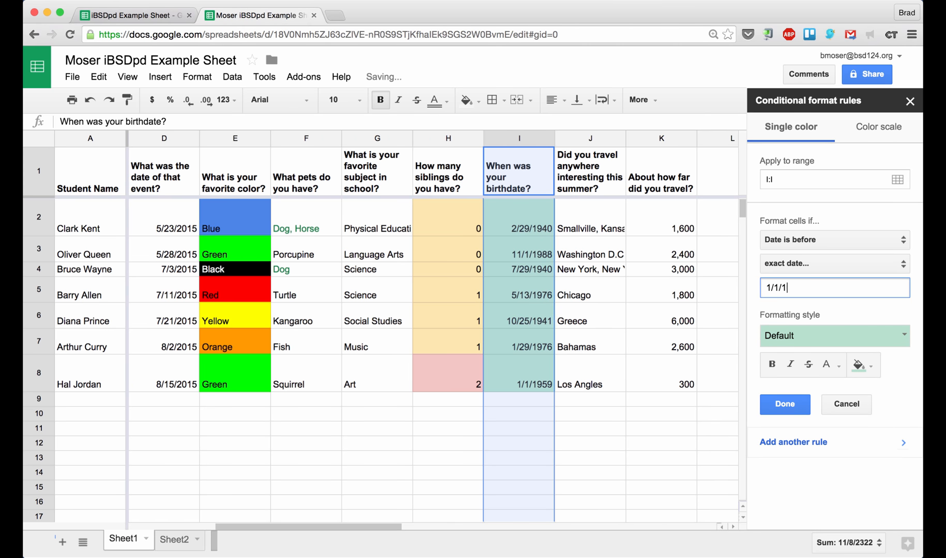
Give the birthdate rule a custom light purple fill and save it
{"action": "left_click", "coordinate": [784, 338]}
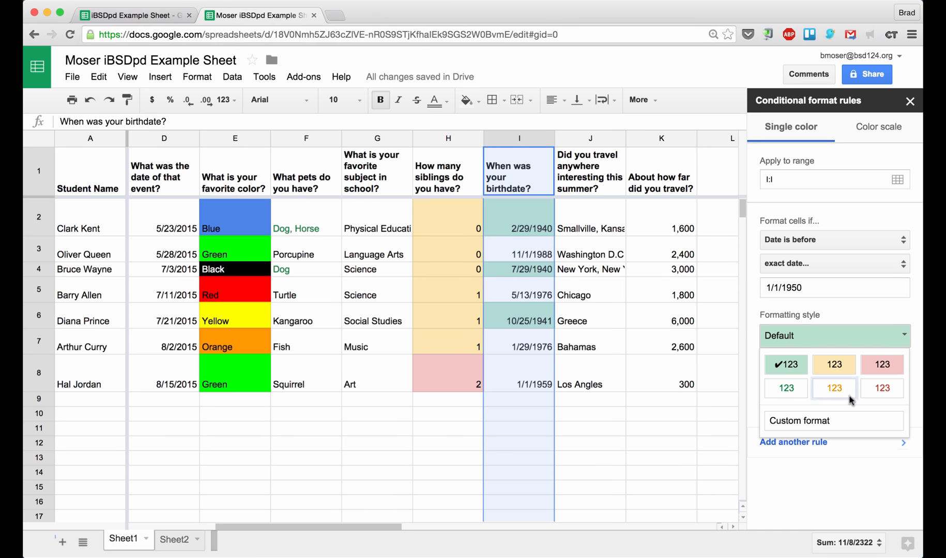
{"action": "left_click", "coordinate": [837, 423]}
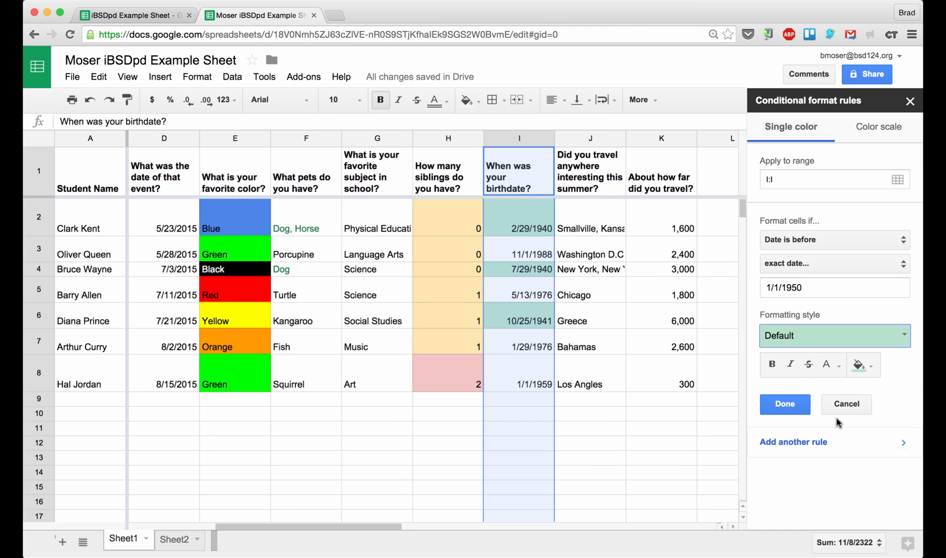
{"action": "left_click", "coordinate": [859, 365]}
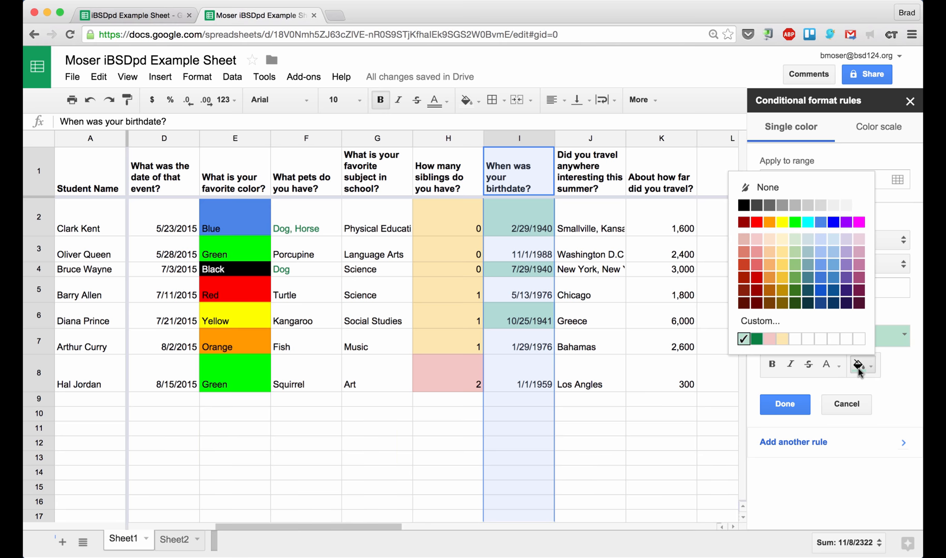
{"action": "left_click", "coordinate": [847, 254]}
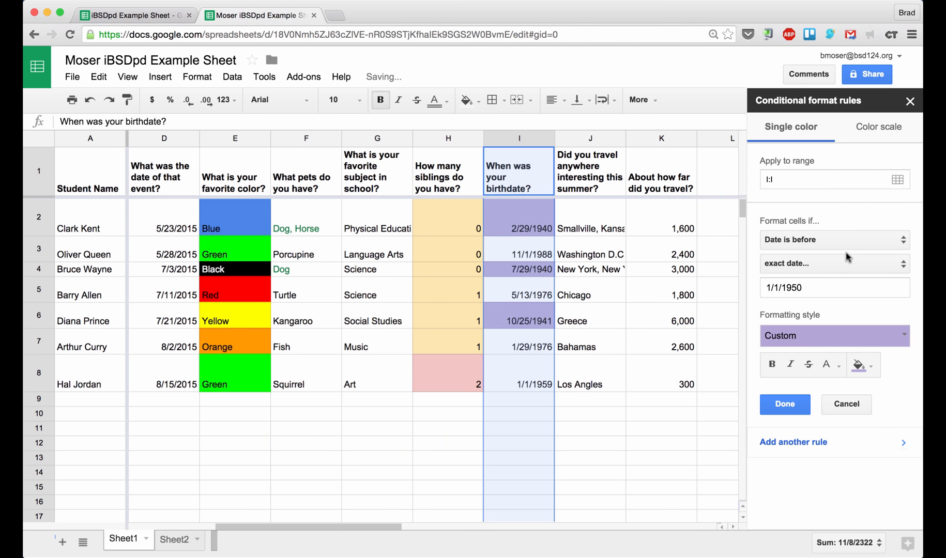
{"action": "left_click", "coordinate": [784, 403]}
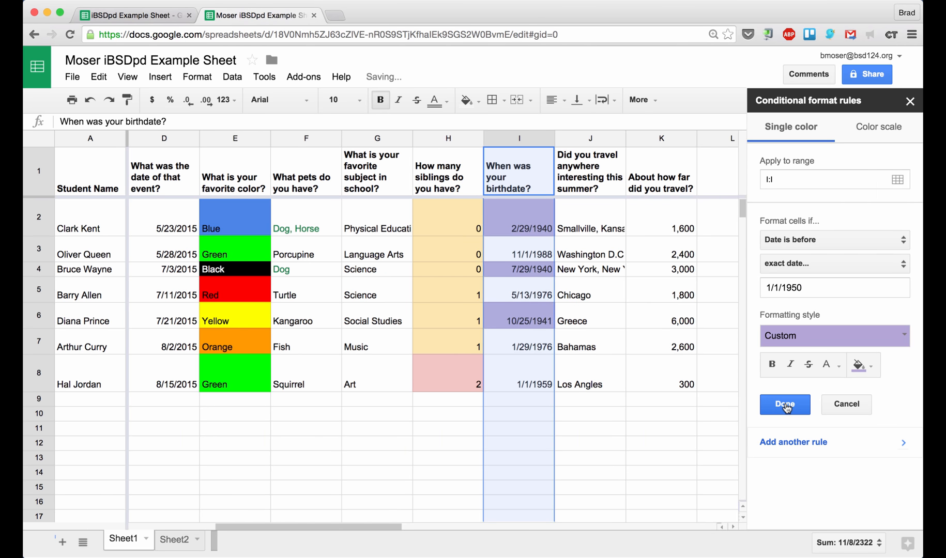
{"action": "left_click", "coordinate": [567, 271]}
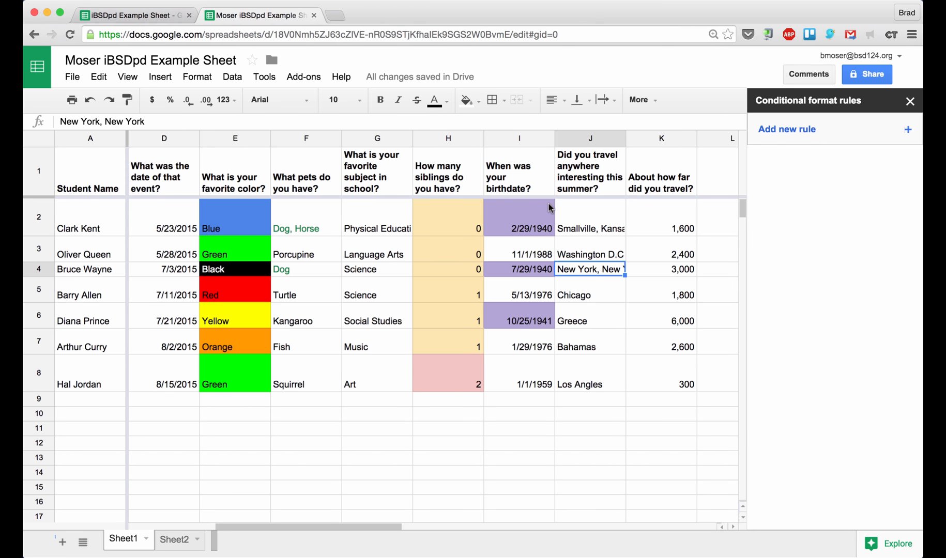
{"action": "left_click", "coordinate": [547, 138]}
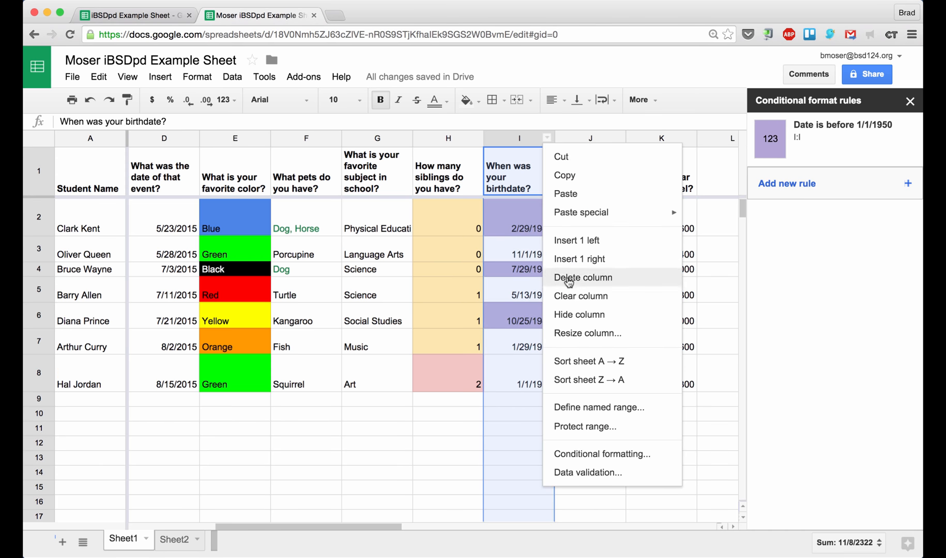
{"action": "left_click", "coordinate": [581, 362]}
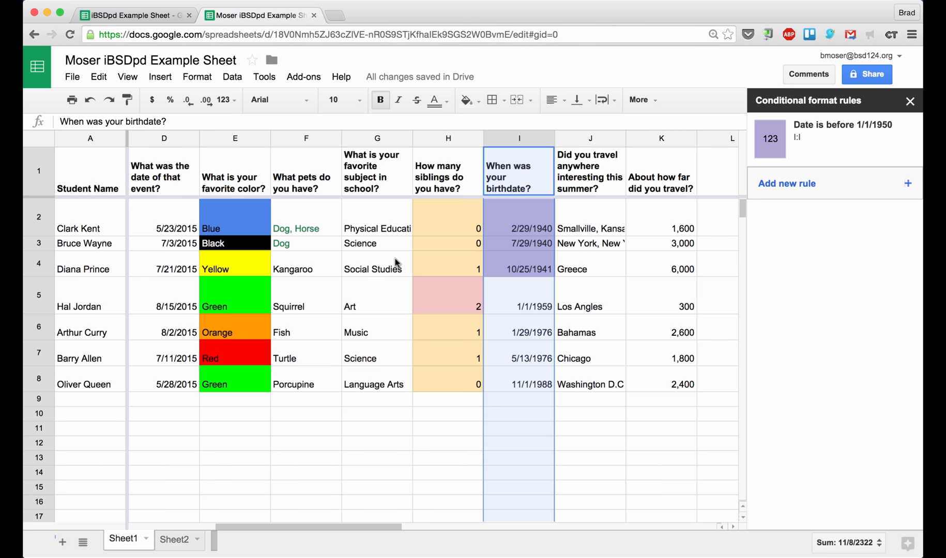
{"action": "key", "text": "ctrl+z"}
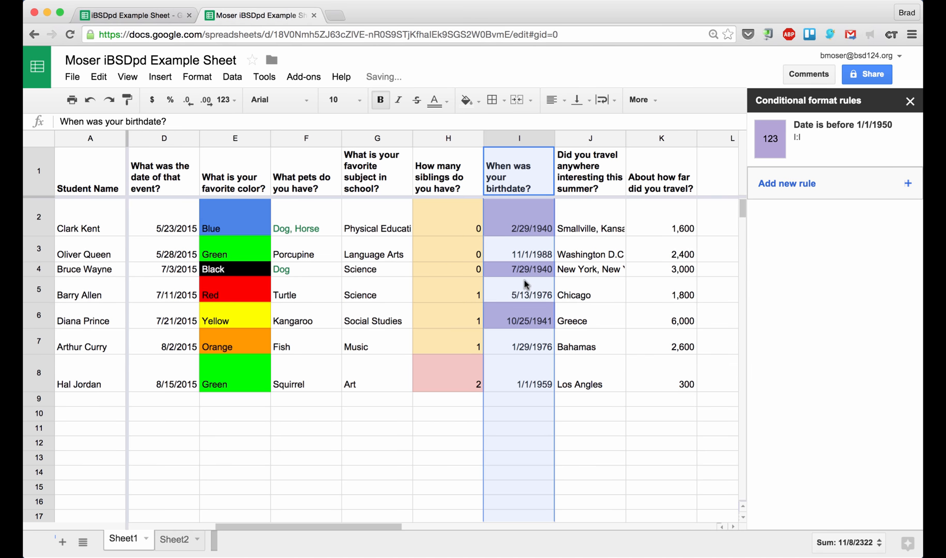
{"action": "left_click", "coordinate": [528, 244]}
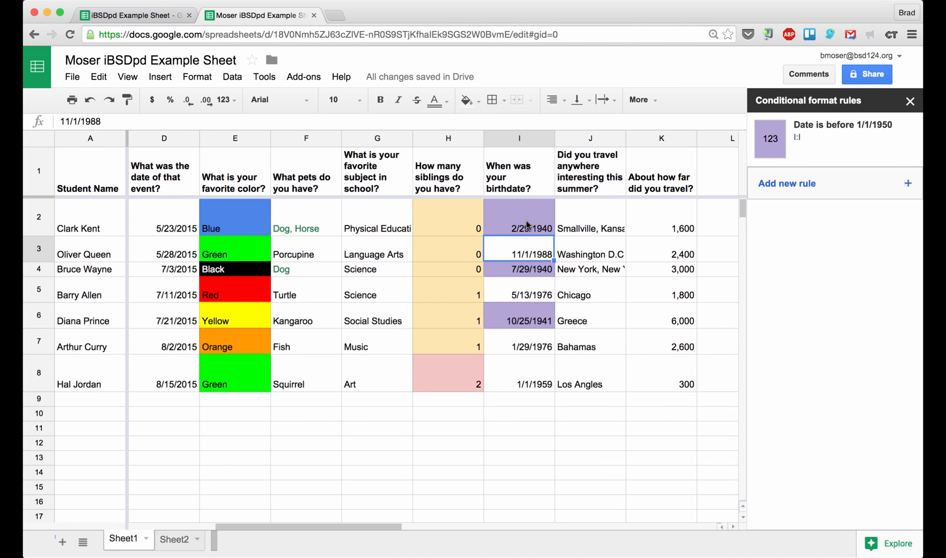
{"action": "left_click", "coordinate": [528, 232]}
{"action": "left_click", "coordinate": [527, 286]}
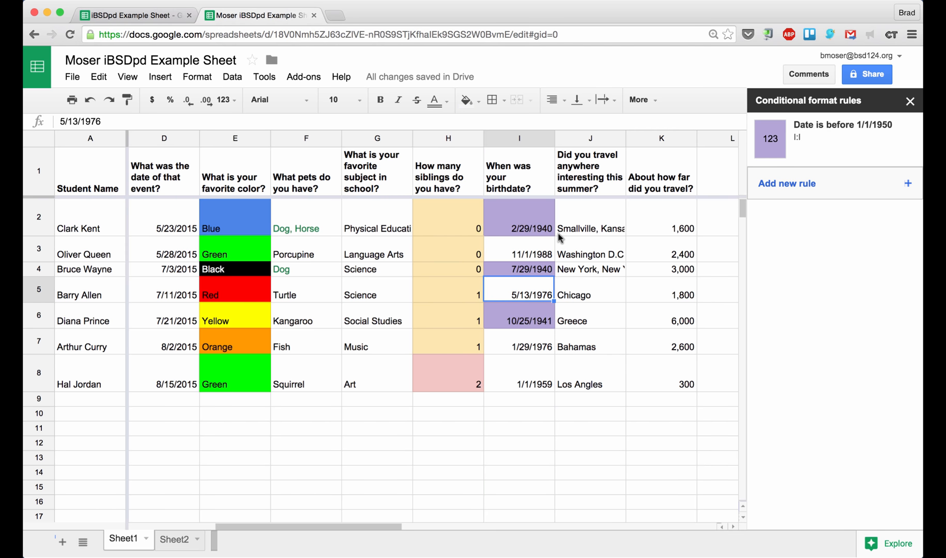
{"action": "left_click", "coordinate": [605, 226]}
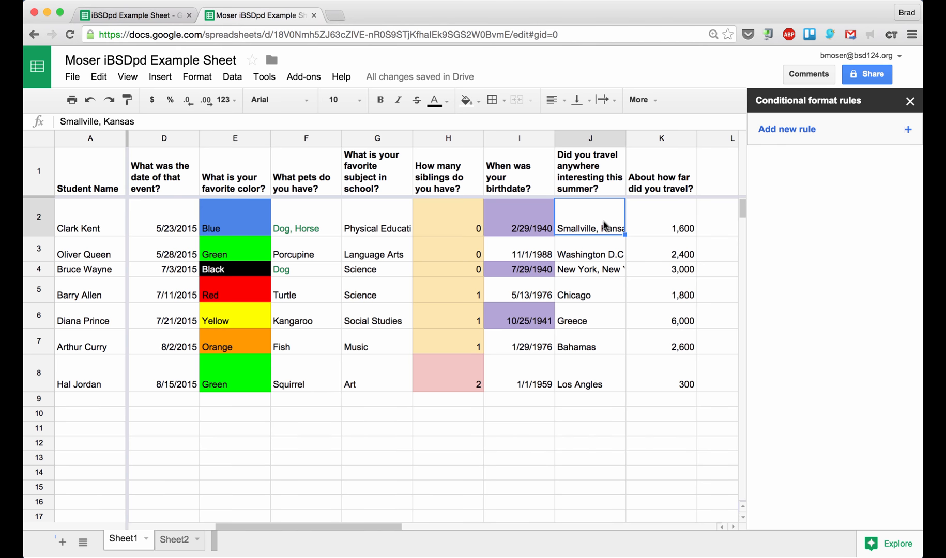
{"action": "left_click", "coordinate": [661, 138]}
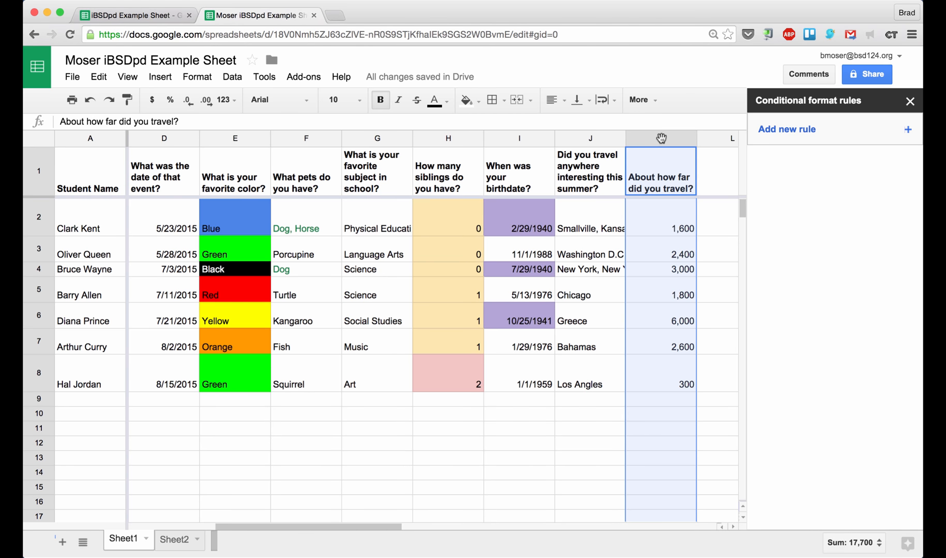
Apply the Green to yellow to red colour scale to column K and check distances 1,800, 300 and 6,000
{"action": "left_click", "coordinate": [787, 130]}
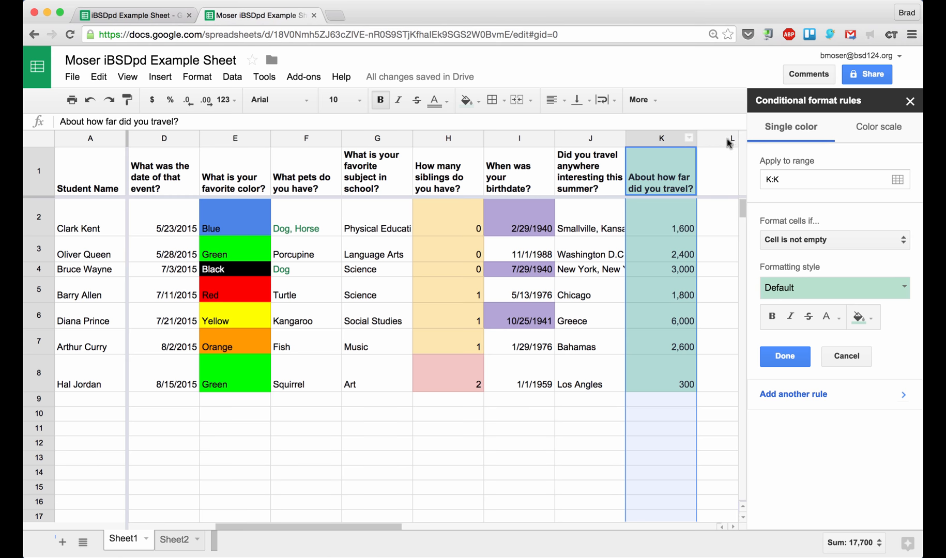
{"action": "left_click", "coordinate": [872, 133]}
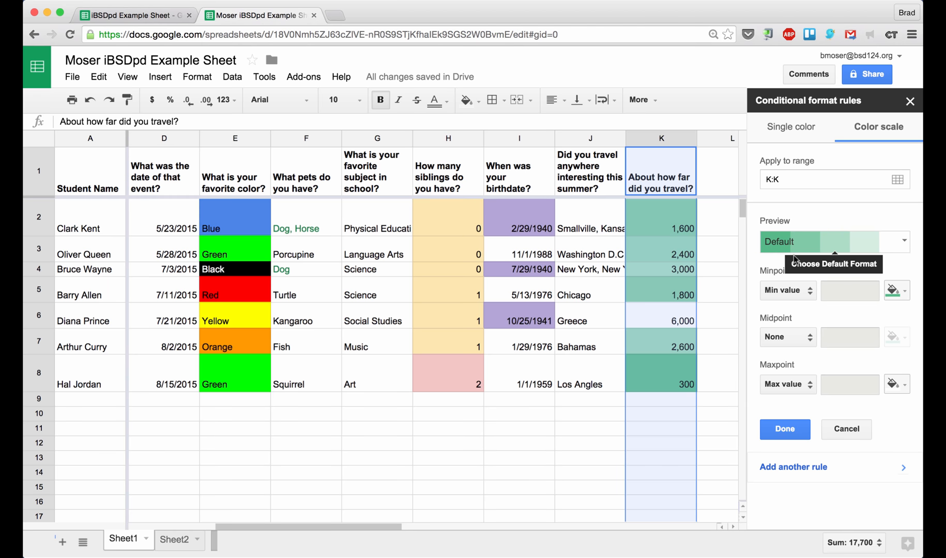
{"action": "left_click", "coordinate": [813, 252]}
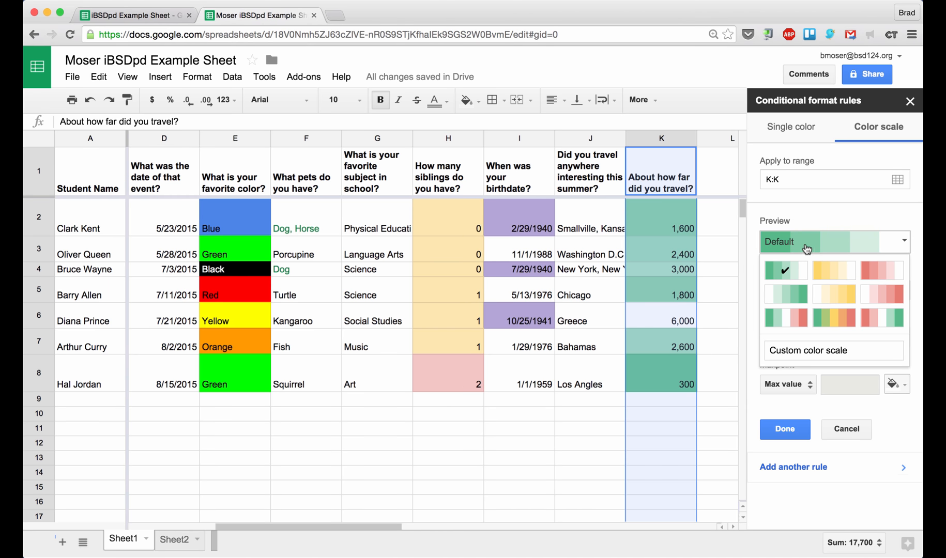
{"action": "left_click", "coordinate": [835, 319]}
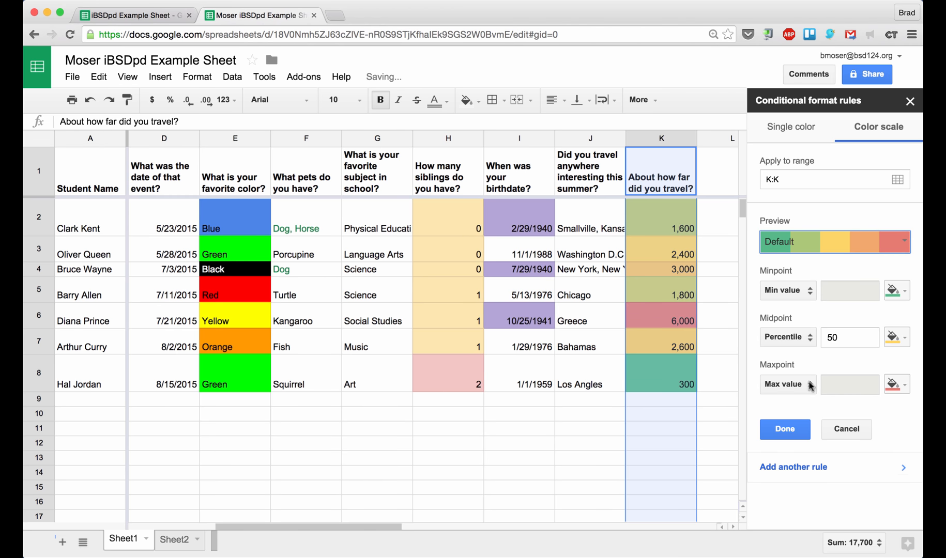
{"action": "left_click", "coordinate": [785, 433]}
{"action": "left_click", "coordinate": [679, 289]}
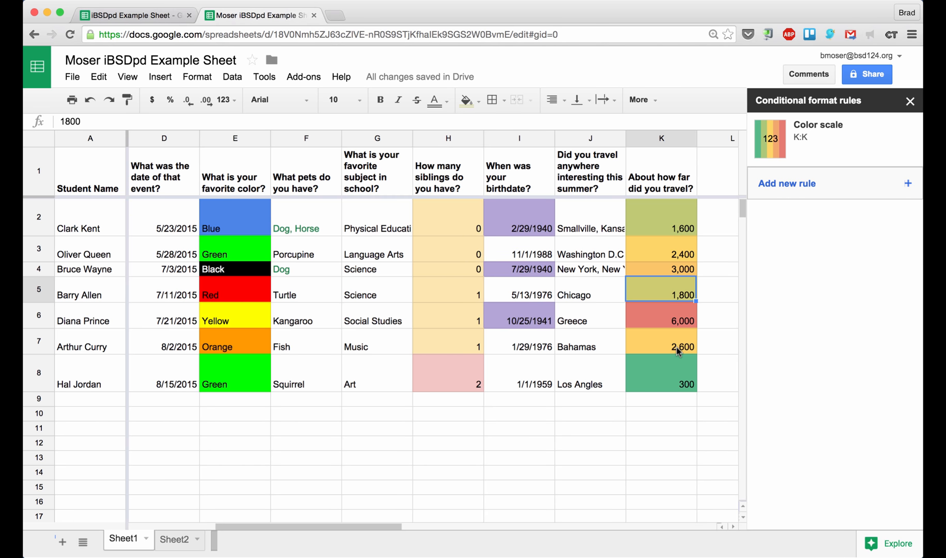
{"action": "left_click", "coordinate": [665, 379]}
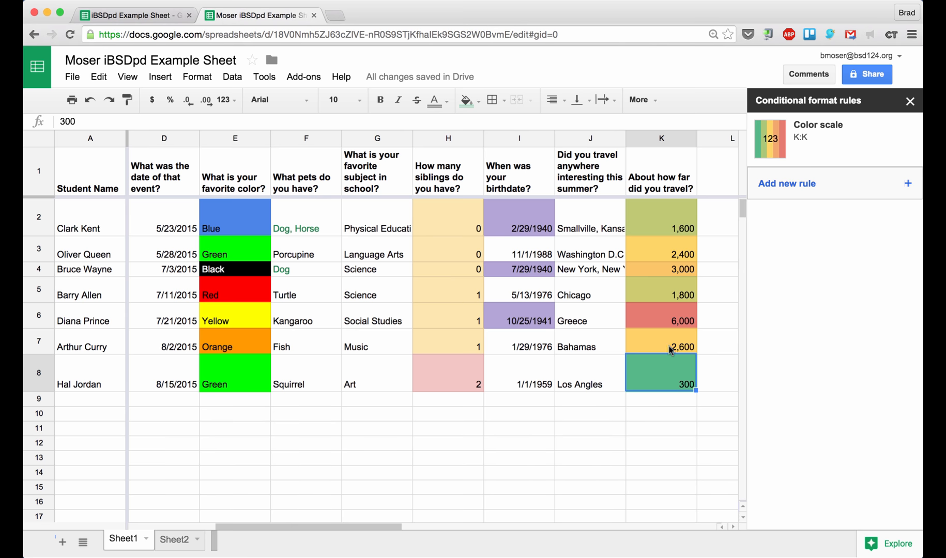
{"action": "left_click", "coordinate": [665, 315]}
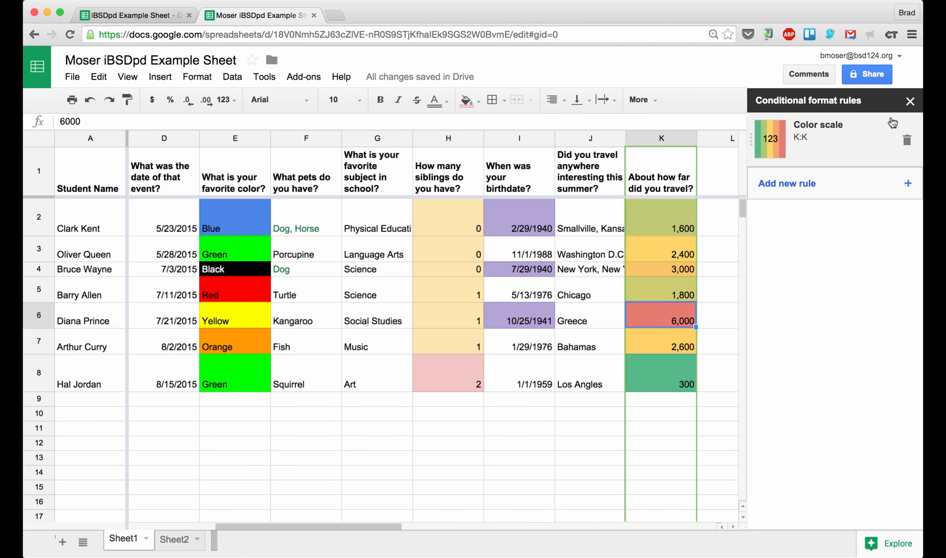
Close the conditional format rules panel and scroll across the colour-coded survey table
{"action": "left_click", "coordinate": [911, 102]}
{"action": "scroll", "coordinate": [653, 232], "scroll_direction": "left", "scroll_amount": 3}
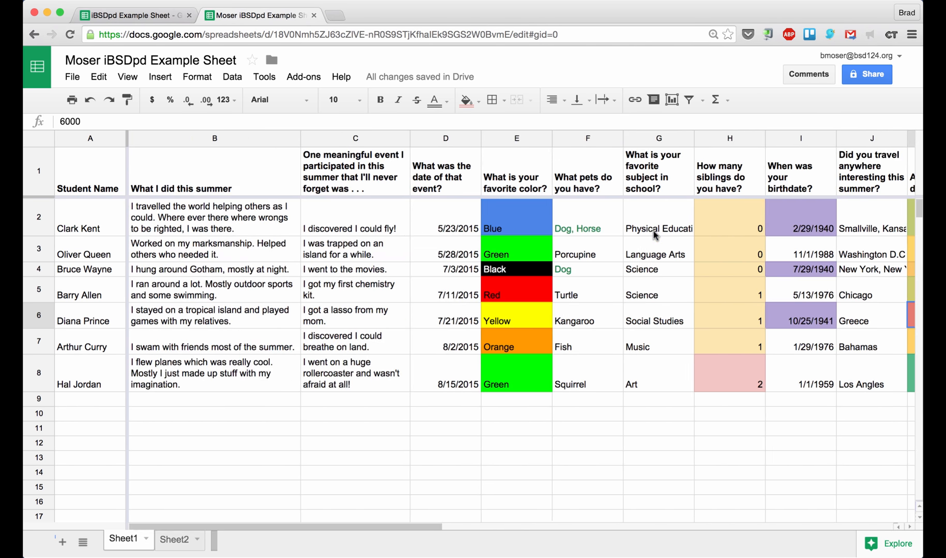
{"action": "scroll", "coordinate": [544, 271], "scroll_direction": "right", "scroll_amount": 5}
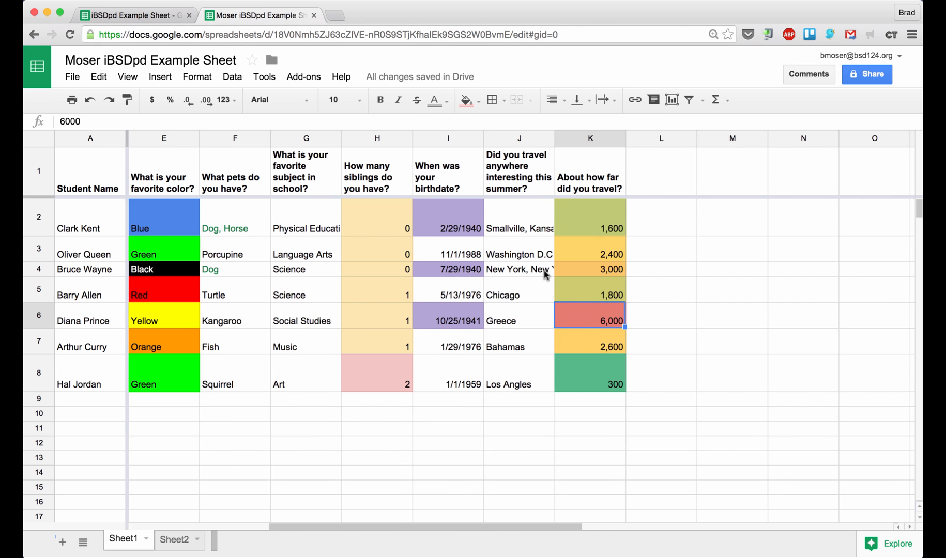
{"action": "scroll", "coordinate": [544, 271], "scroll_direction": "left", "scroll_amount": 5}
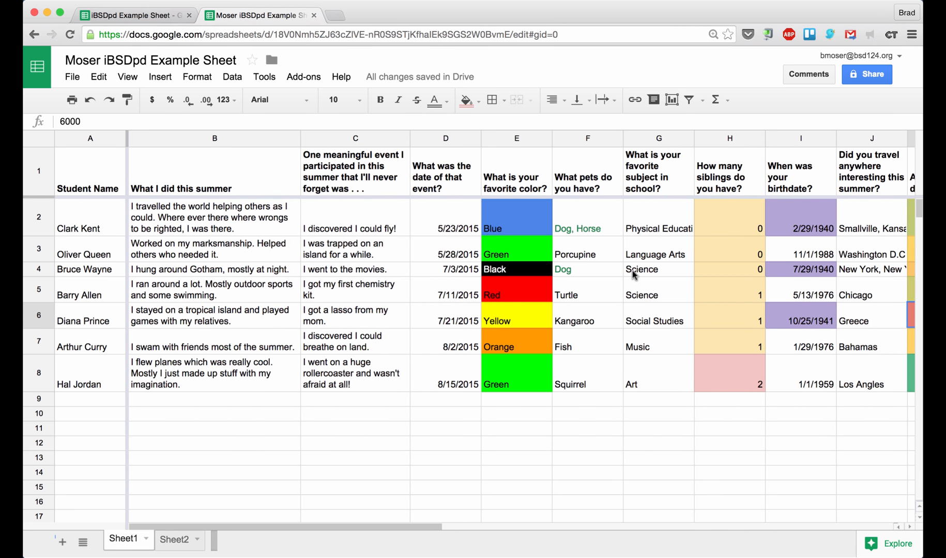
{"action": "scroll", "coordinate": [632, 270], "scroll_direction": "right", "scroll_amount": 3}
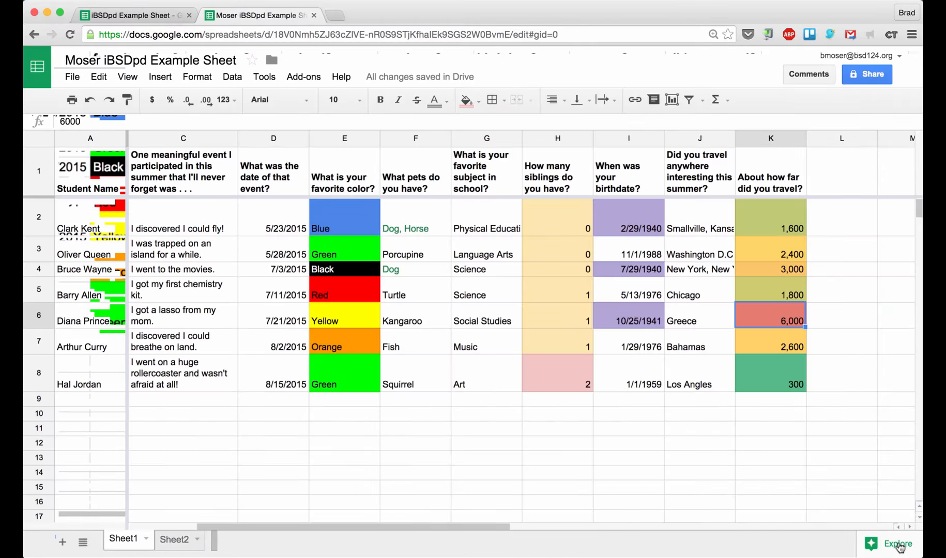
Insert the Explore pie chart of 'How many siblings do you have?' into the sheet
{"action": "left_click", "coordinate": [900, 545]}
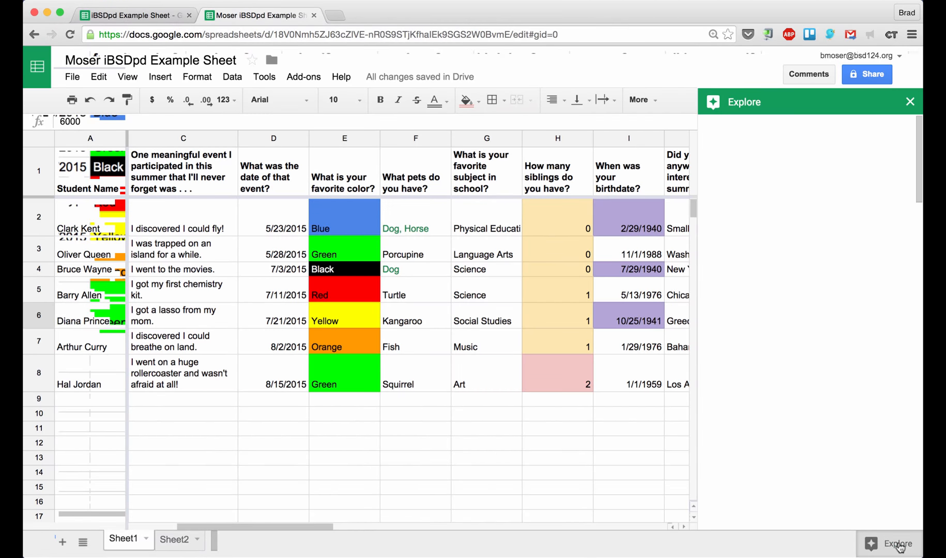
{"action": "mouse_move", "coordinate": [791, 217]}
{"action": "scroll", "coordinate": [784, 244], "scroll_direction": "down", "scroll_amount": 5}
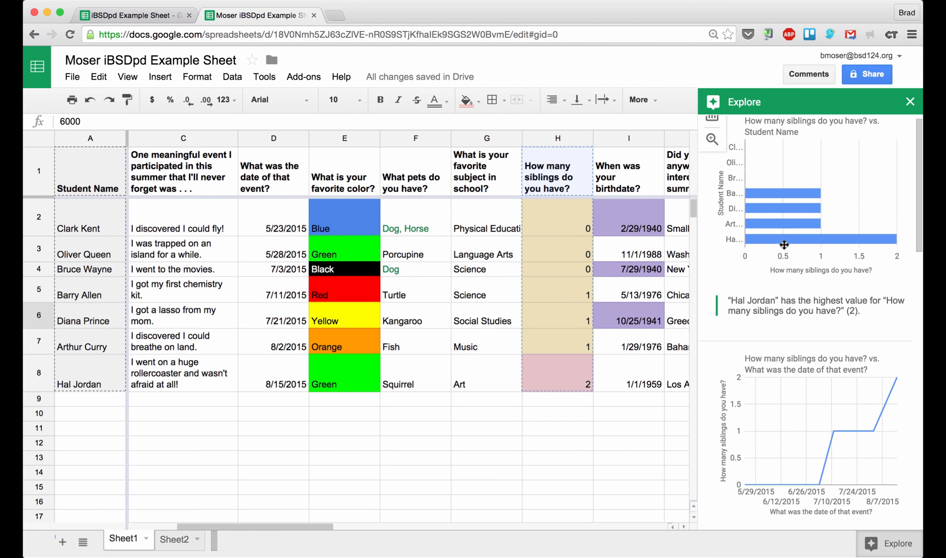
{"action": "scroll", "coordinate": [784, 245], "scroll_direction": "down", "scroll_amount": 5}
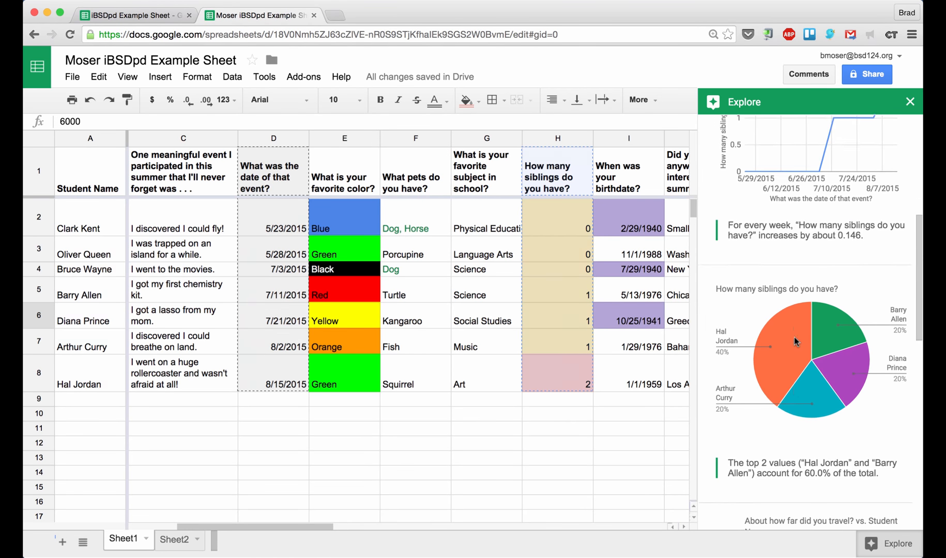
{"action": "mouse_move", "coordinate": [775, 290]}
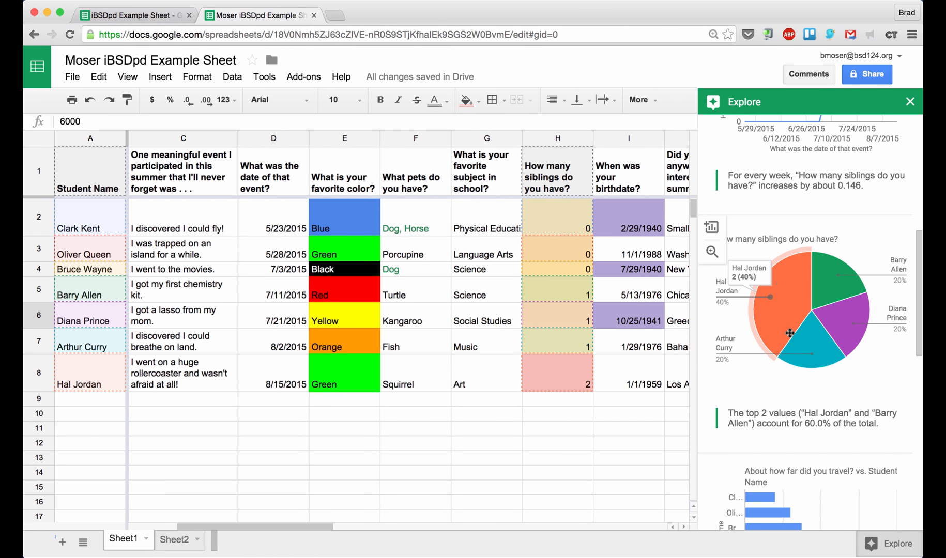
{"action": "scroll", "coordinate": [802, 374], "scroll_direction": "down", "scroll_amount": 1}
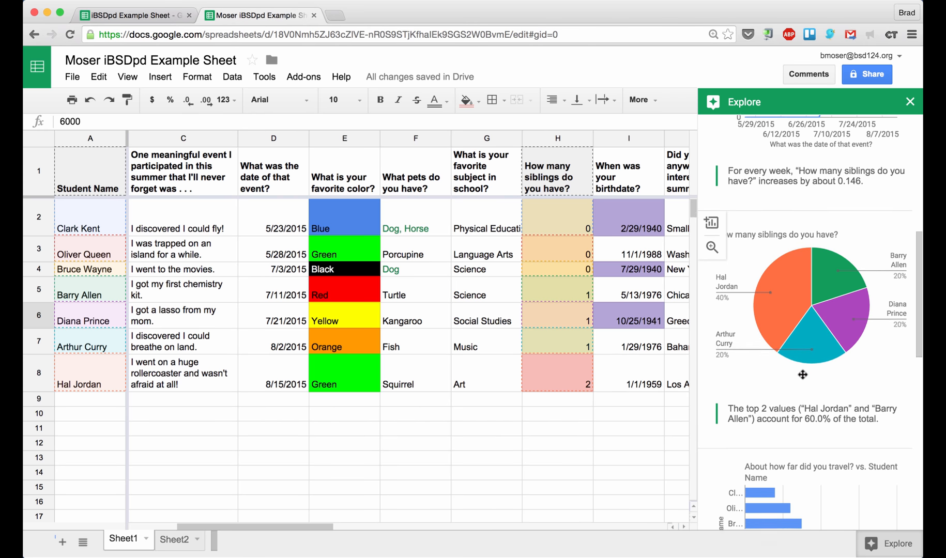
{"action": "scroll", "coordinate": [802, 375], "scroll_direction": "down", "scroll_amount": 1}
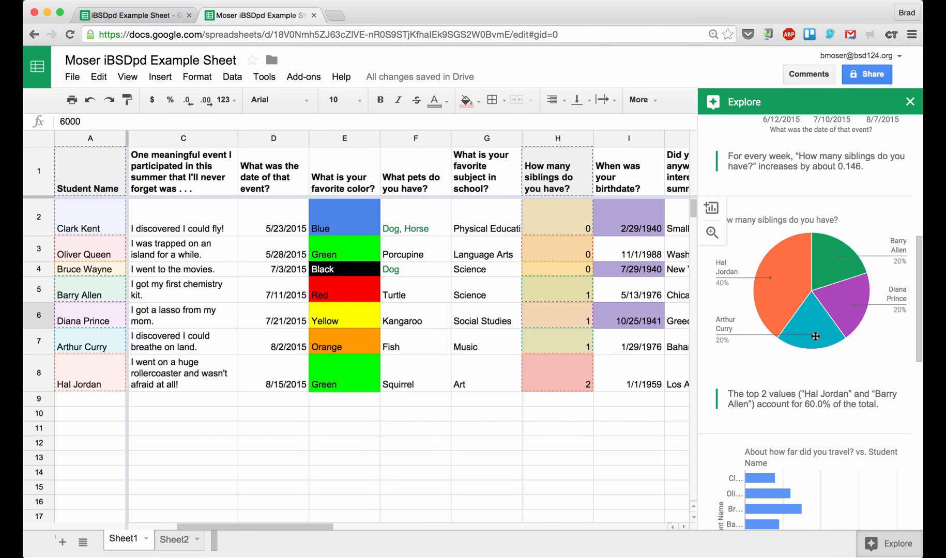
{"action": "left_click", "coordinate": [712, 210]}
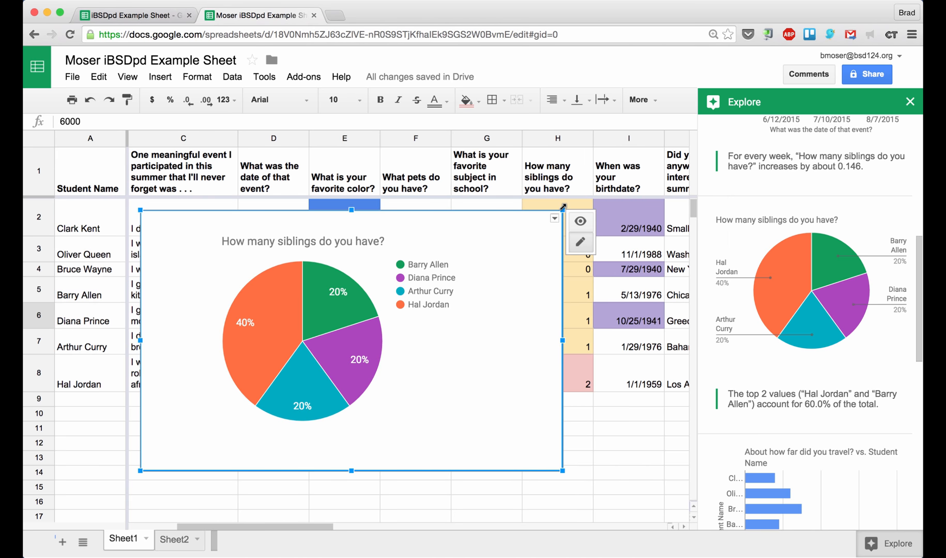
Shrink the pie chart to a smaller size below the table and close Explore
{"action": "left_click_drag", "start_coordinate": [461, 230], "coordinate": [284, 404]}
{"action": "left_click", "coordinate": [422, 404]}
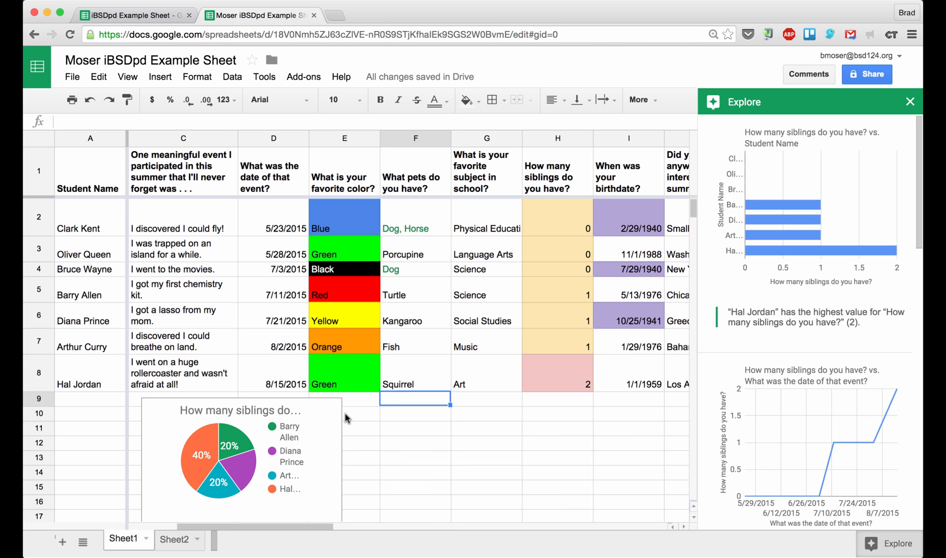
{"action": "left_click", "coordinate": [509, 414]}
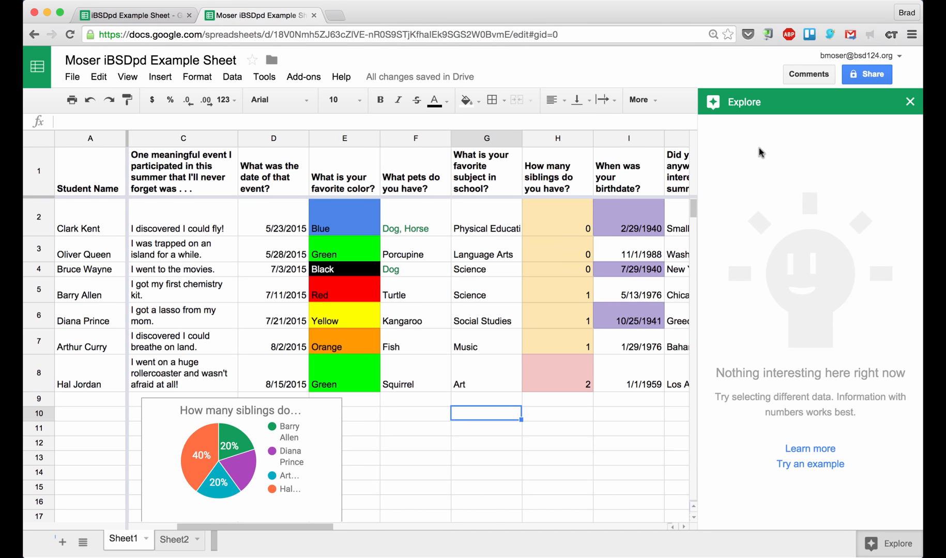
{"action": "left_click", "coordinate": [910, 106]}
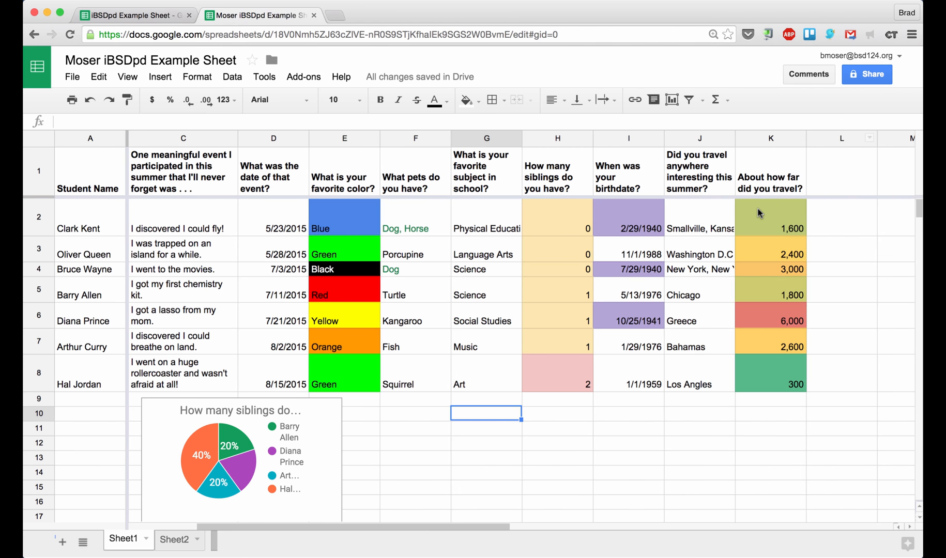
Select the travel distance column K, 'About how far did you travel?'
{"action": "left_click", "coordinate": [757, 208]}
{"action": "key", "text": "Up"}
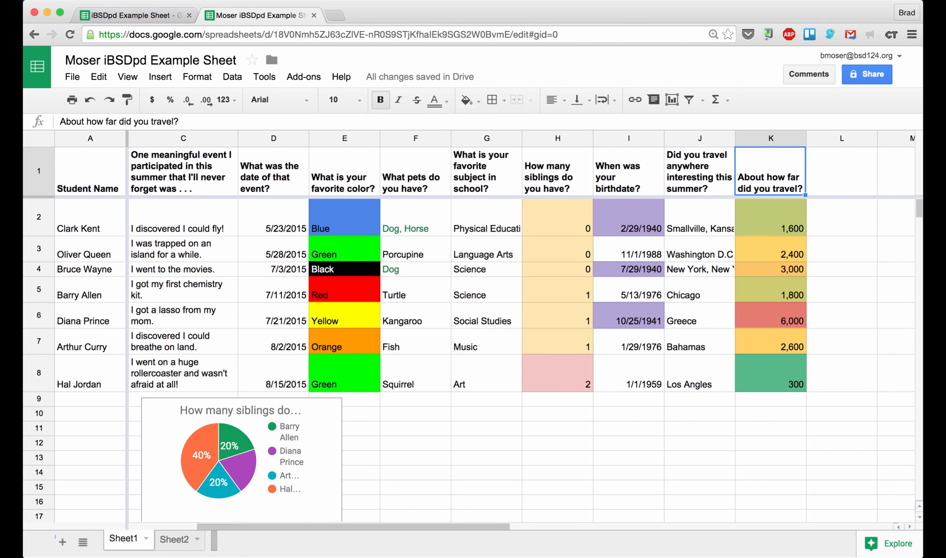
{"action": "left_click", "coordinate": [774, 138]}
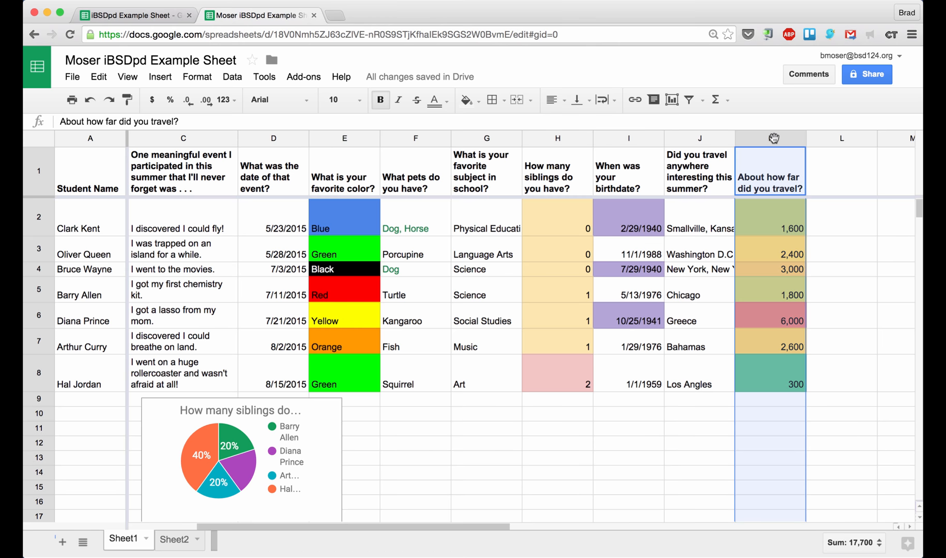
Compare histogram, area, column and bar chart previews, then insert the histogram of column K
{"action": "left_click", "coordinate": [670, 100]}
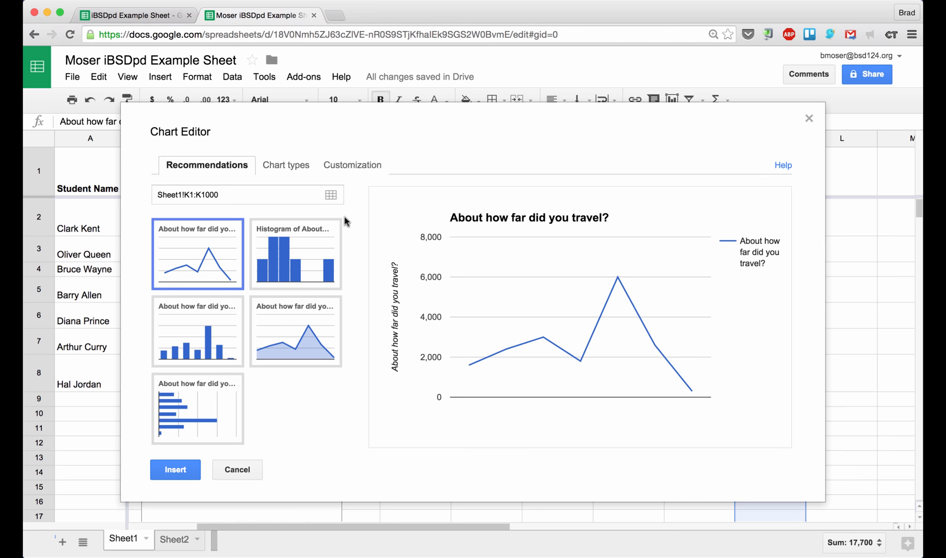
{"action": "left_click", "coordinate": [307, 241]}
{"action": "left_click", "coordinate": [297, 299]}
{"action": "left_click", "coordinate": [203, 310]}
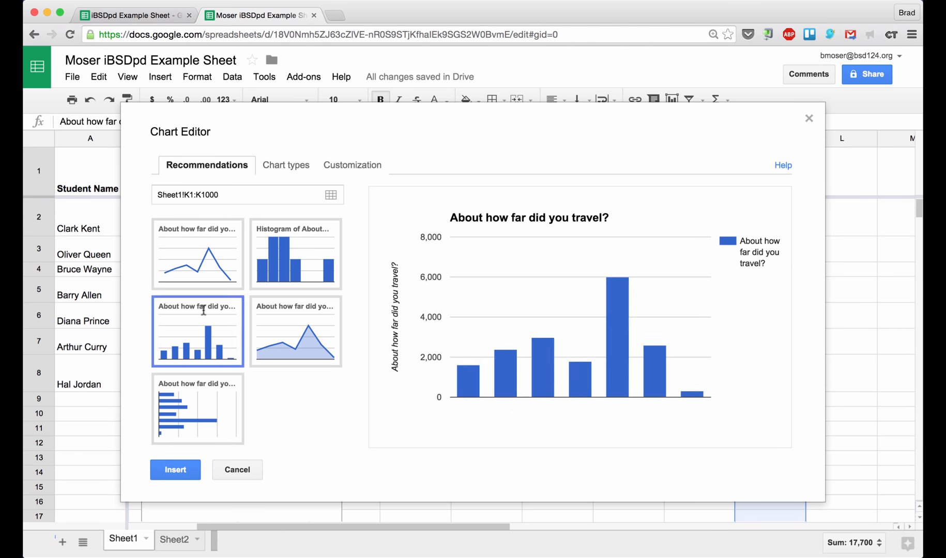
{"action": "left_click", "coordinate": [201, 387]}
{"action": "left_click", "coordinate": [201, 328]}
{"action": "left_click", "coordinate": [301, 265]}
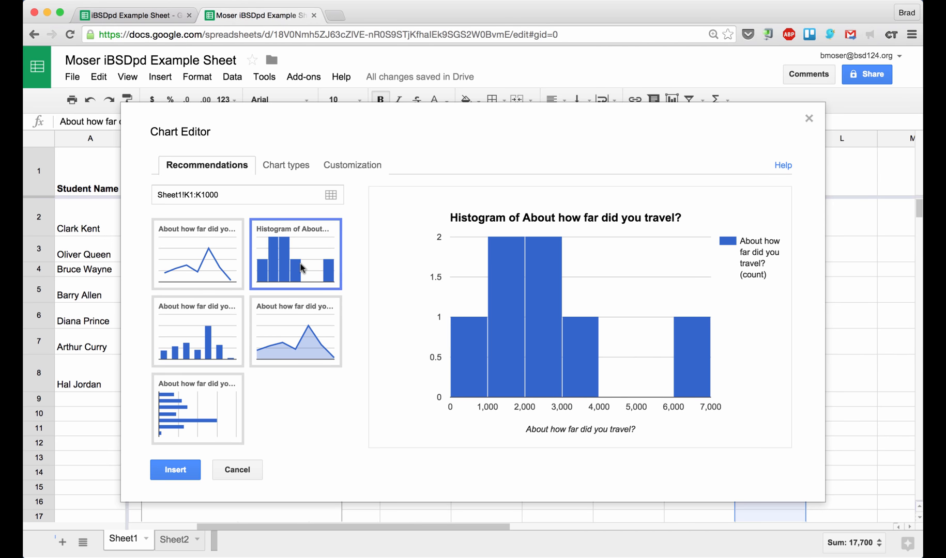
{"action": "left_click", "coordinate": [293, 334]}
{"action": "left_click", "coordinate": [205, 337]}
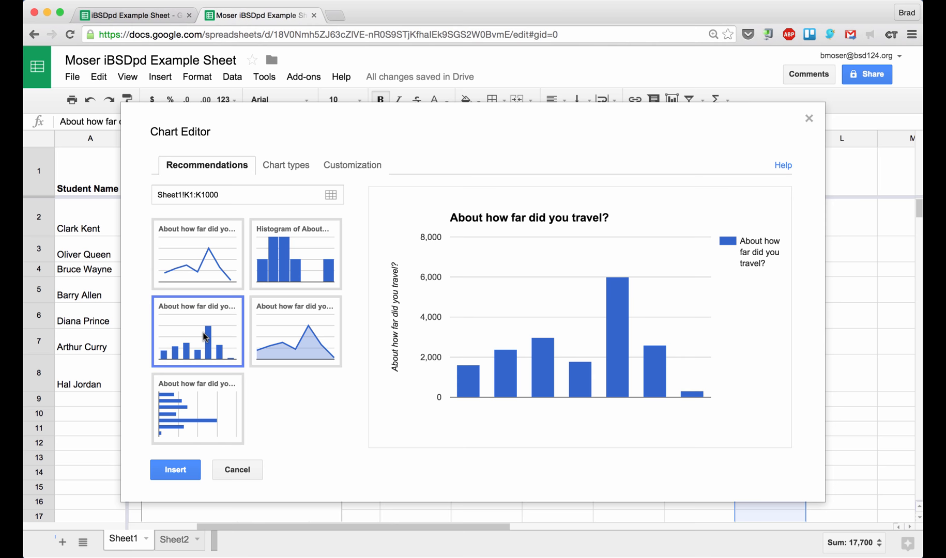
{"action": "left_click", "coordinate": [282, 285]}
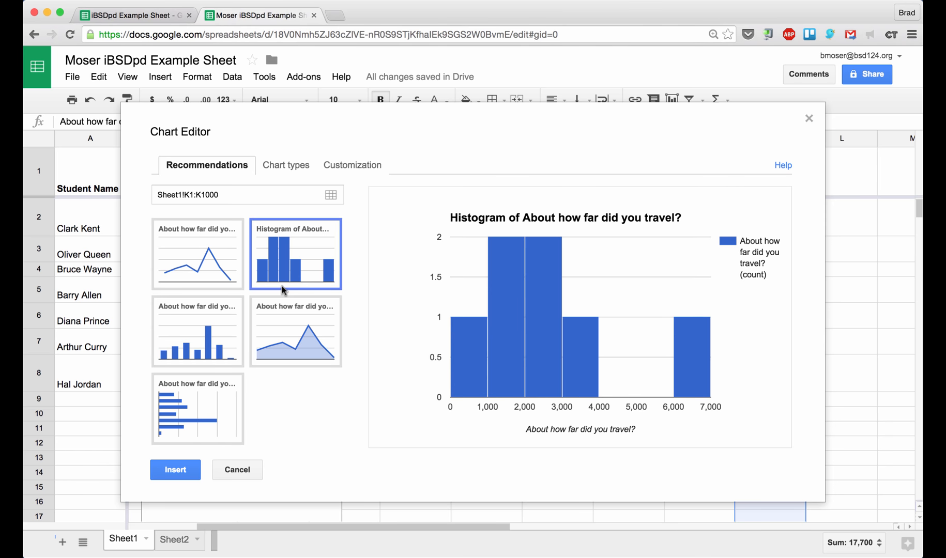
{"action": "left_click", "coordinate": [174, 472]}
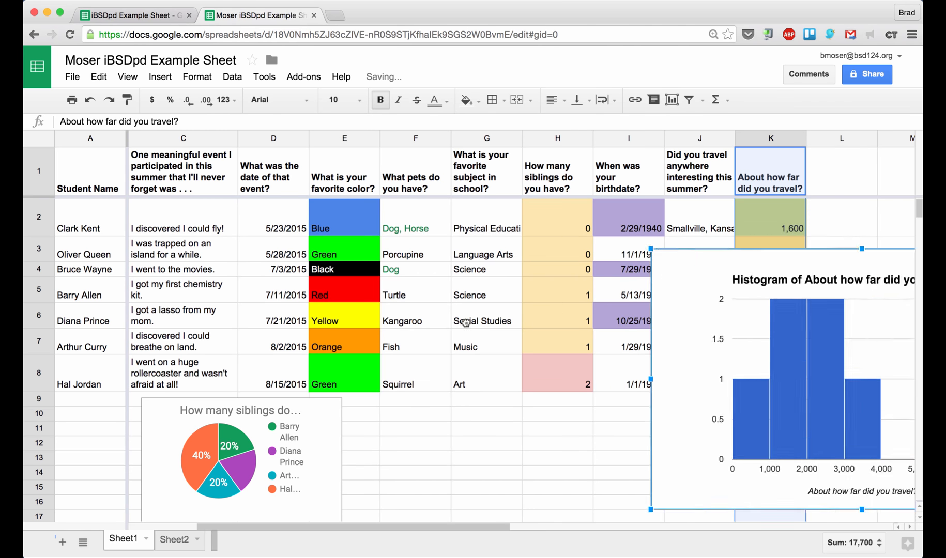
Move the histogram beside the pie chart and widen it so its title fits one line
{"action": "left_click_drag", "start_coordinate": [465, 322], "coordinate": [421, 416]}
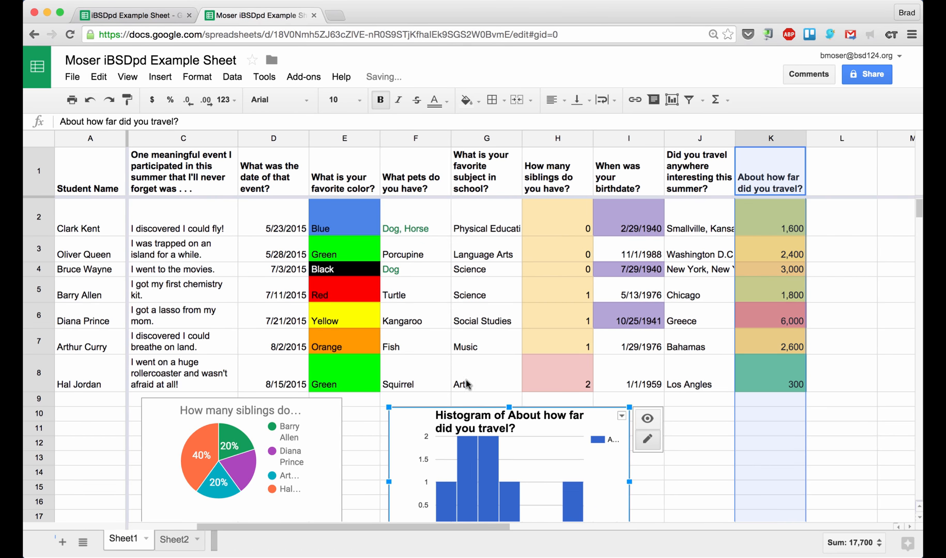
{"action": "scroll", "coordinate": [467, 384], "scroll_direction": "down", "scroll_amount": 3}
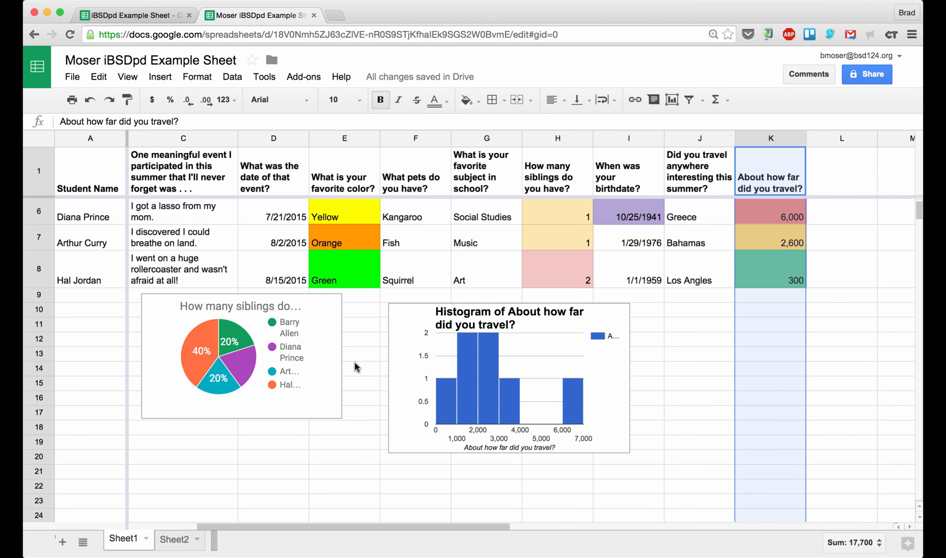
{"action": "left_click", "coordinate": [626, 366]}
{"action": "left_click_drag", "start_coordinate": [633, 377], "coordinate": [750, 377]}
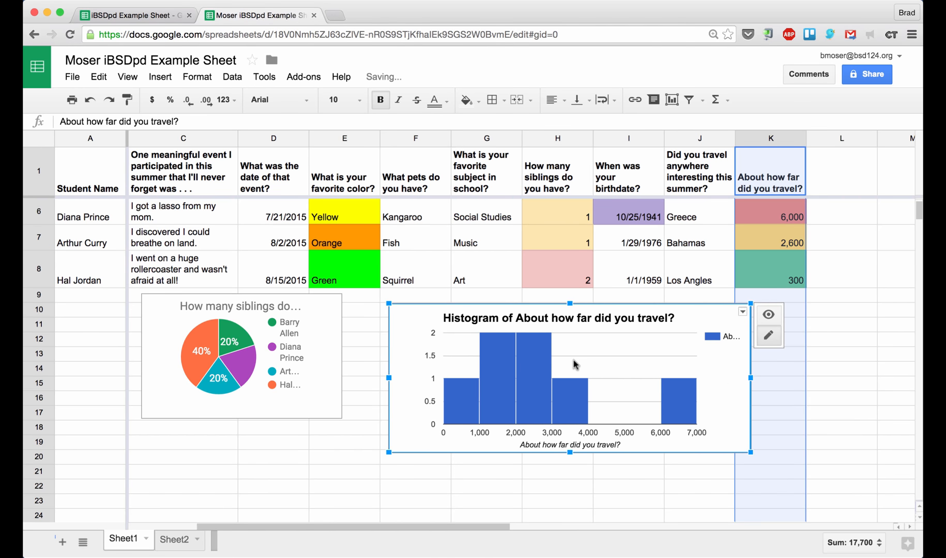
{"action": "left_click", "coordinate": [415, 266]}
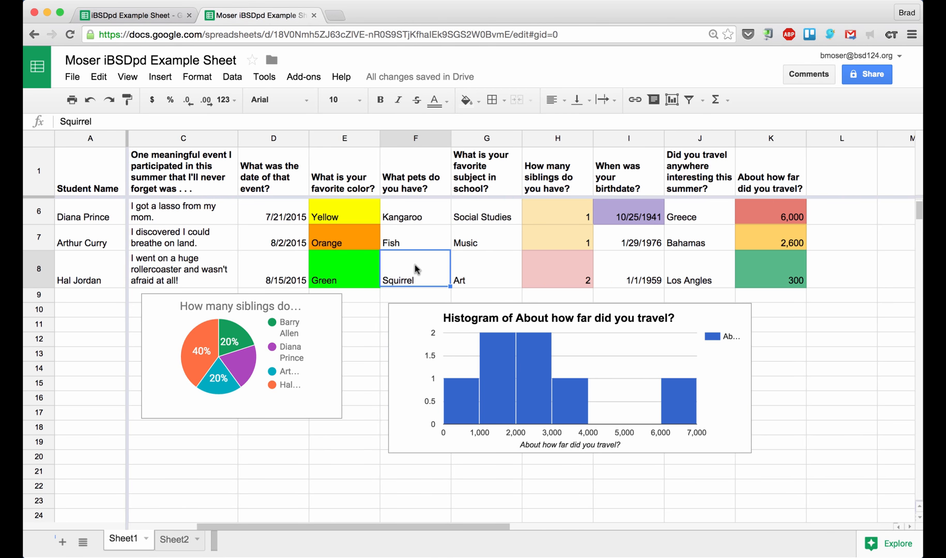
{"action": "scroll", "coordinate": [415, 268], "scroll_direction": "up", "scroll_amount": 3}
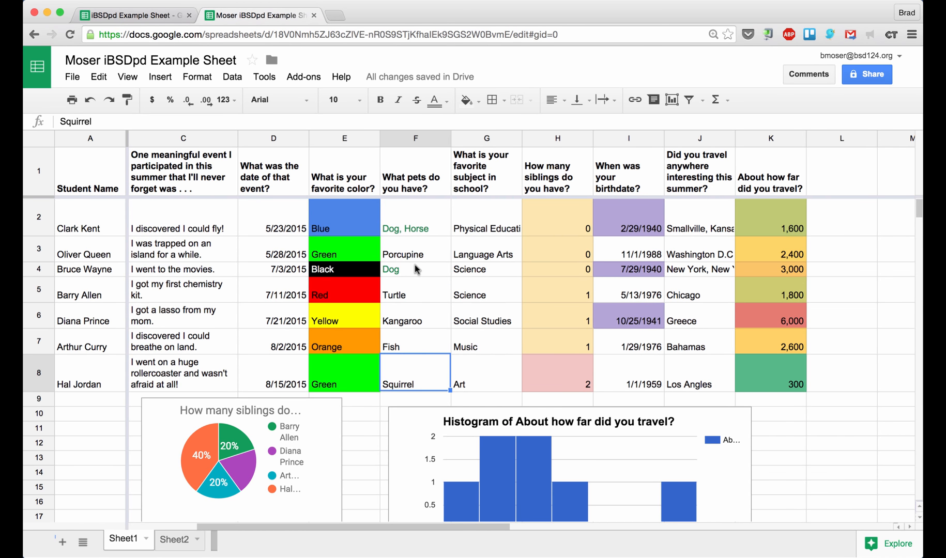
{"action": "scroll", "coordinate": [417, 269], "scroll_direction": "left", "scroll_amount": 3}
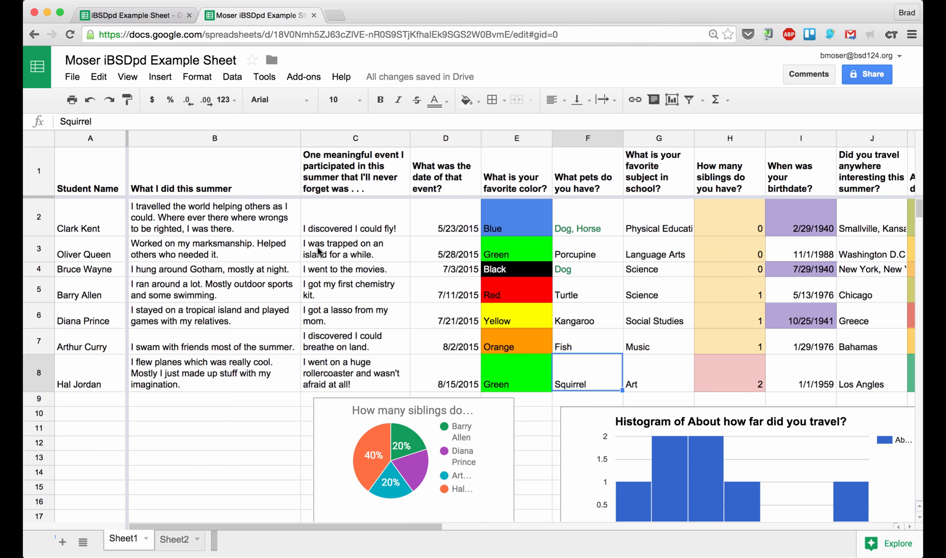
Review Sheet2, selecting the answer cells beside questions 1 and 2
{"action": "left_click", "coordinate": [175, 540]}
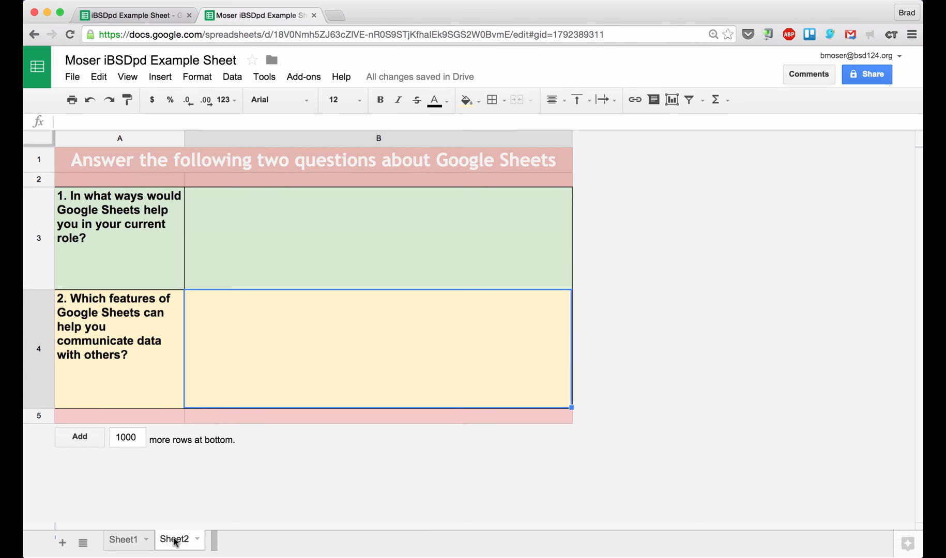
{"action": "left_click", "coordinate": [255, 252]}
{"action": "left_click", "coordinate": [259, 325]}
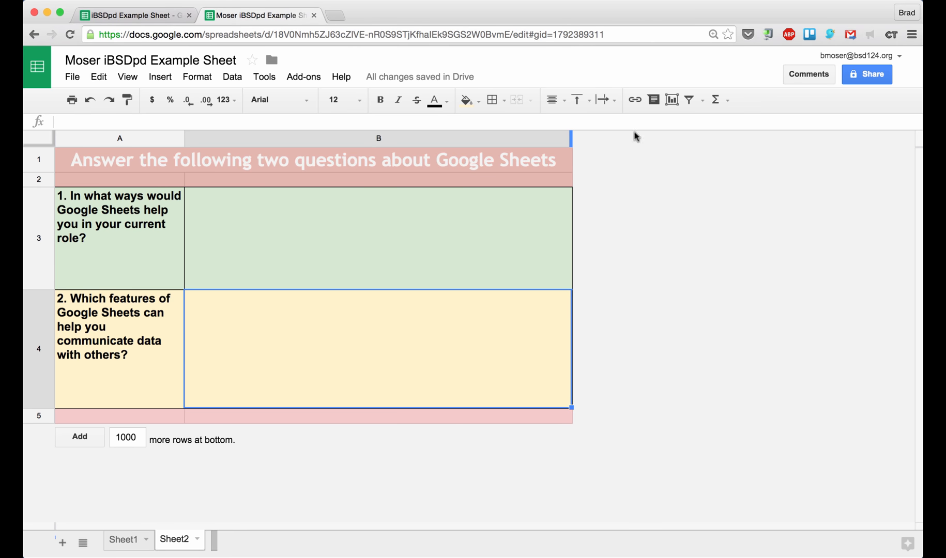
Turn on link sharing for the school district, copy the link, and return to Sheet1
{"action": "left_click", "coordinate": [867, 77]}
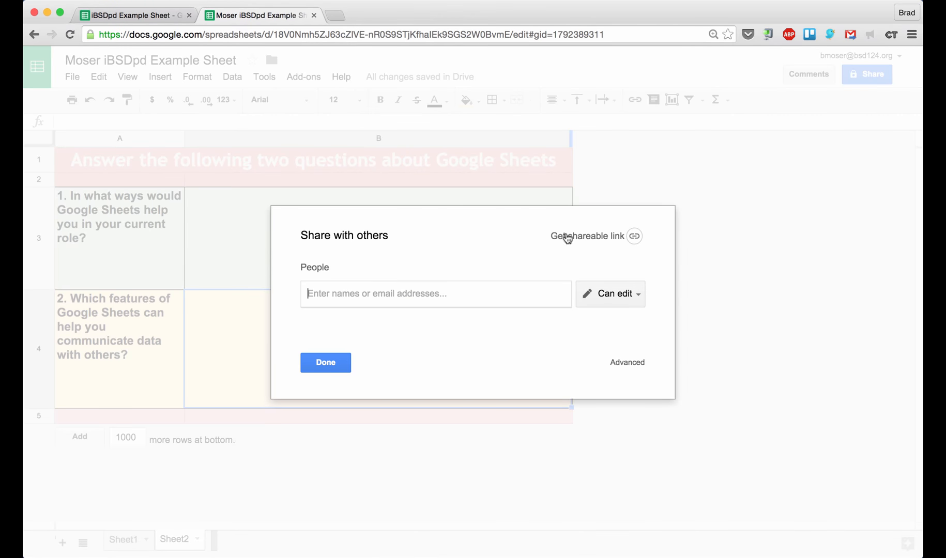
{"action": "left_click", "coordinate": [599, 236]}
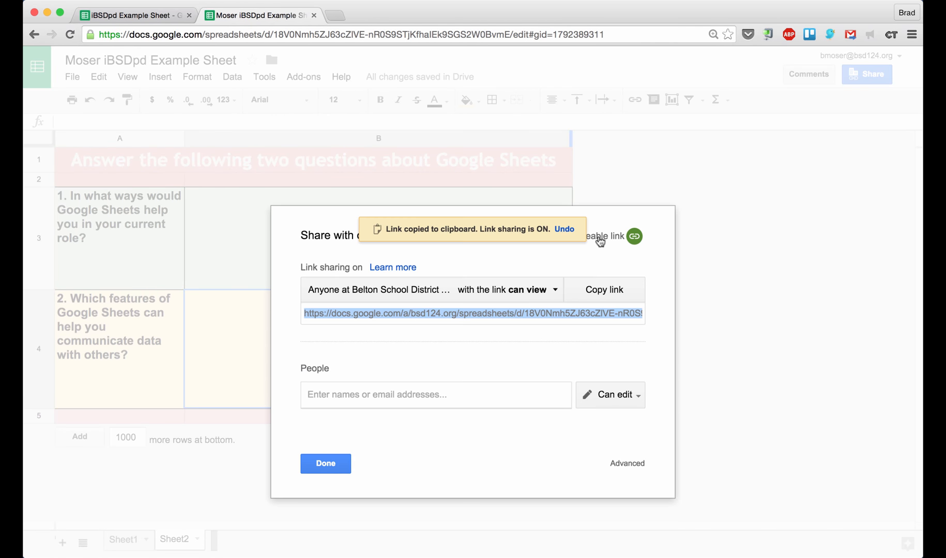
{"action": "left_click", "coordinate": [604, 289]}
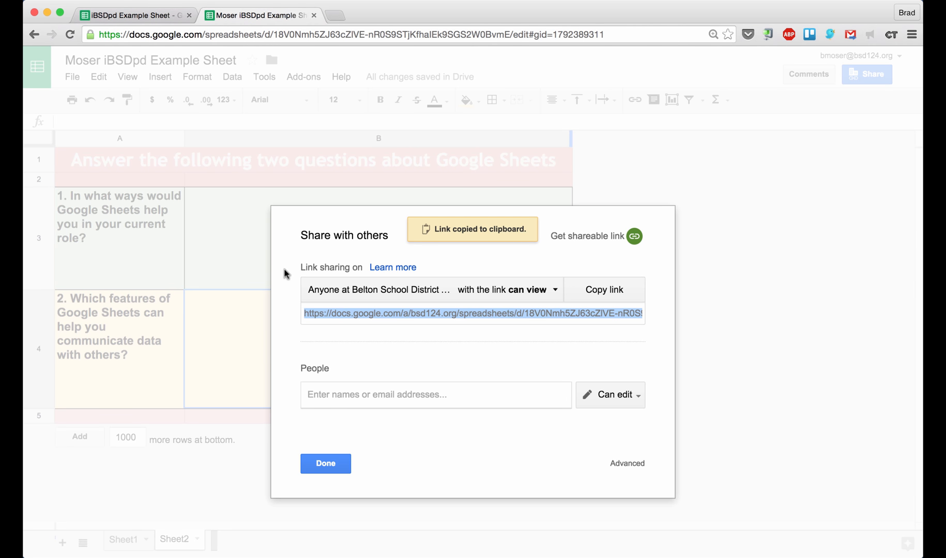
{"action": "left_click", "coordinate": [330, 464]}
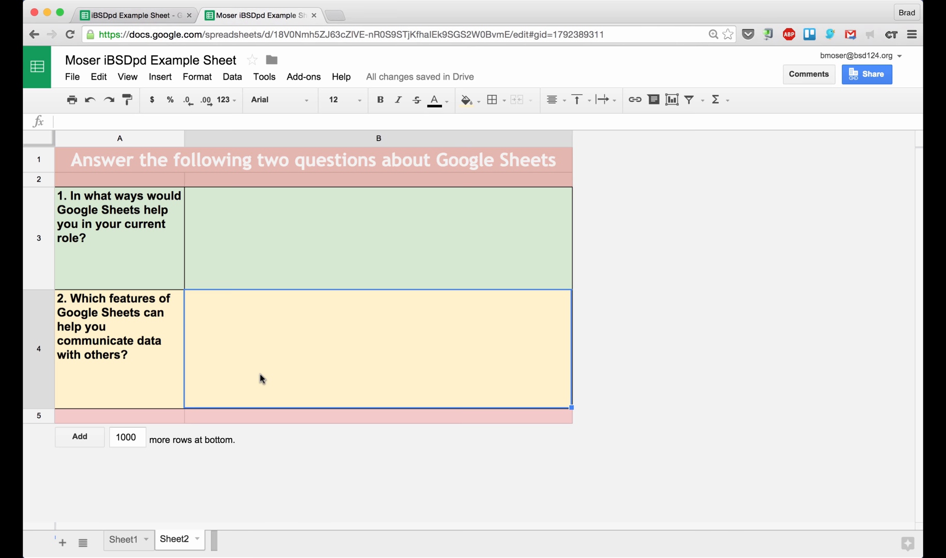
{"action": "left_click", "coordinate": [265, 270]}
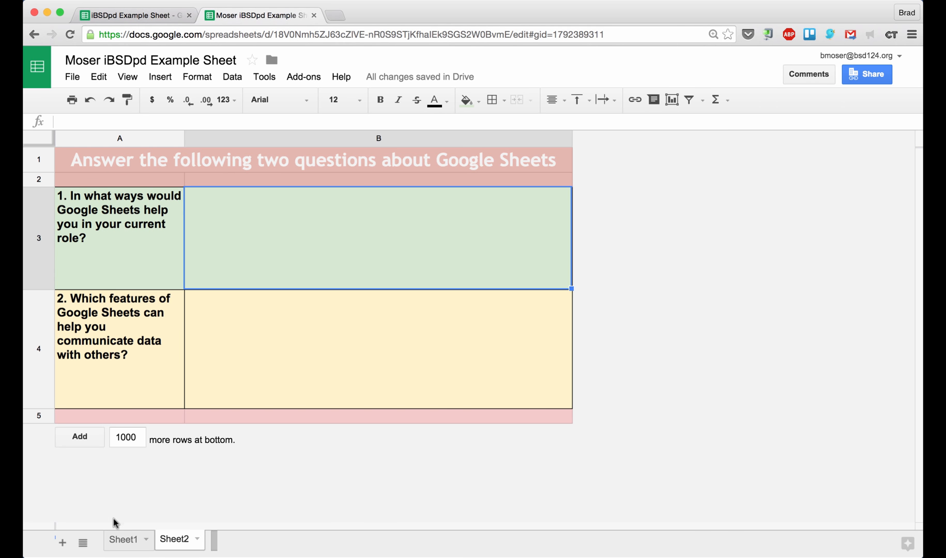
{"action": "left_click", "coordinate": [121, 540]}
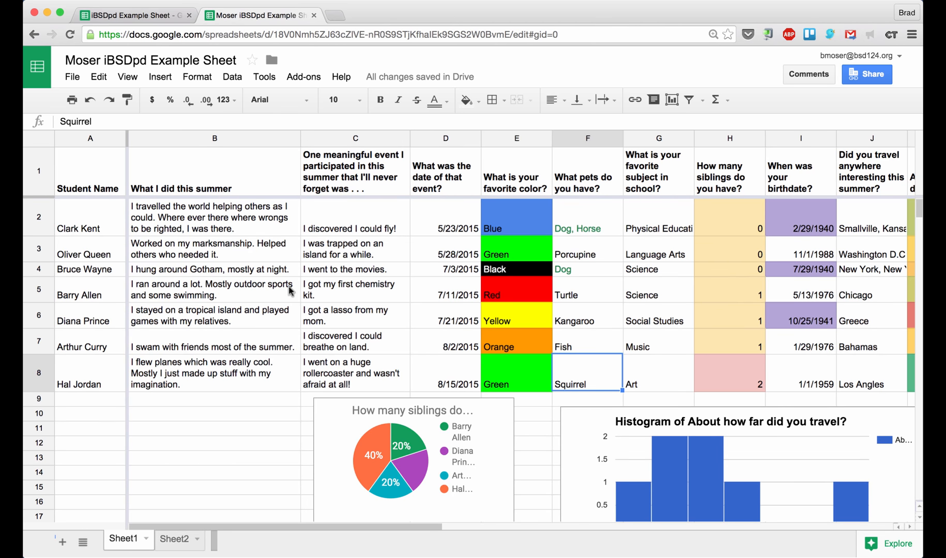